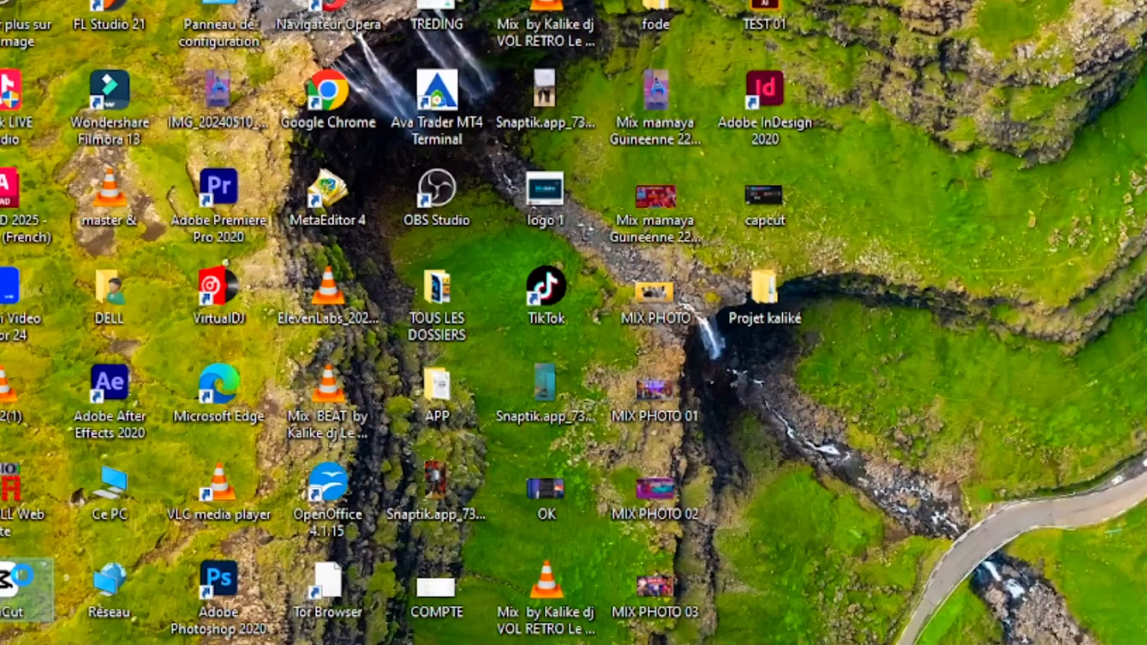
Switch to CapCut and create a new project from its home page
right_click(56, 530)
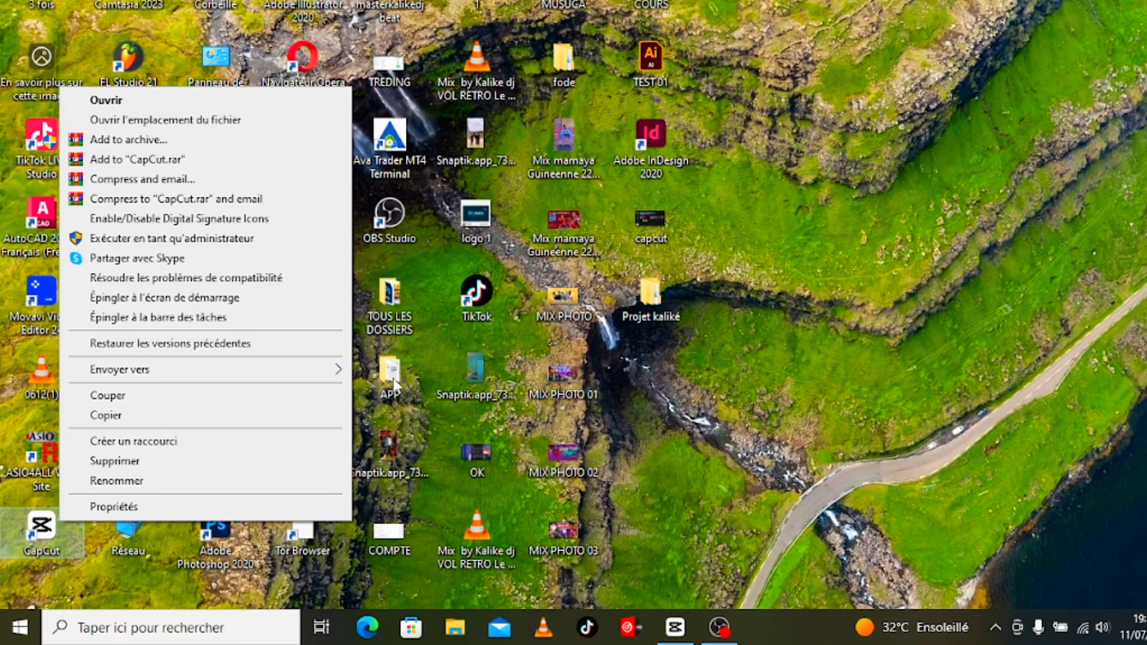
left_click(131, 573)
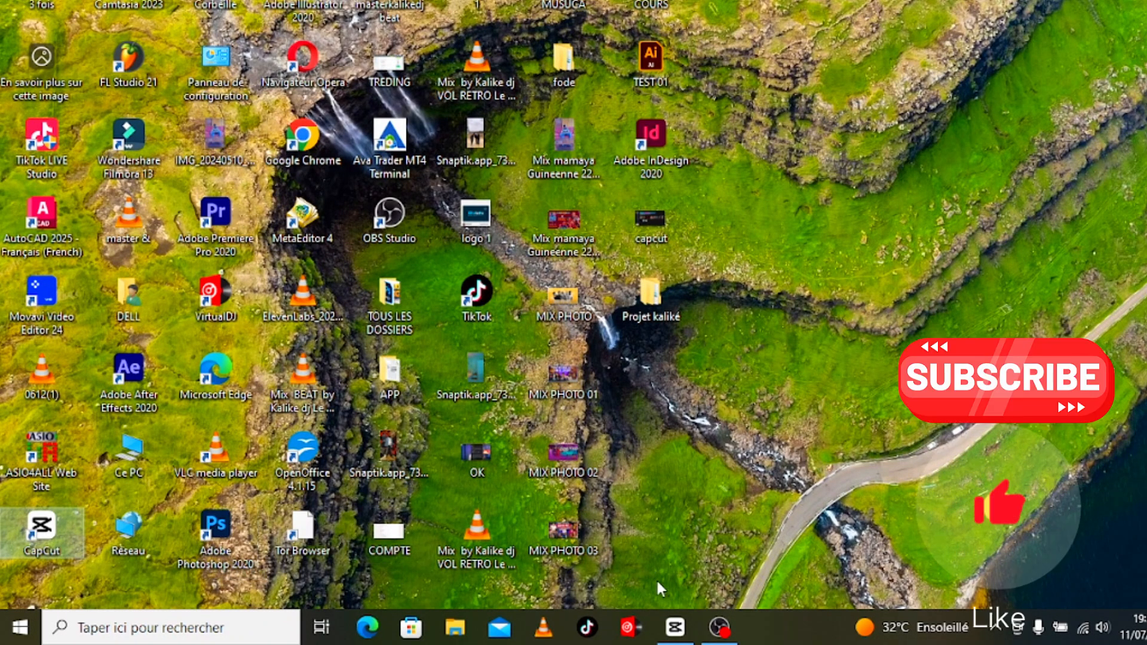
left_click(674, 630)
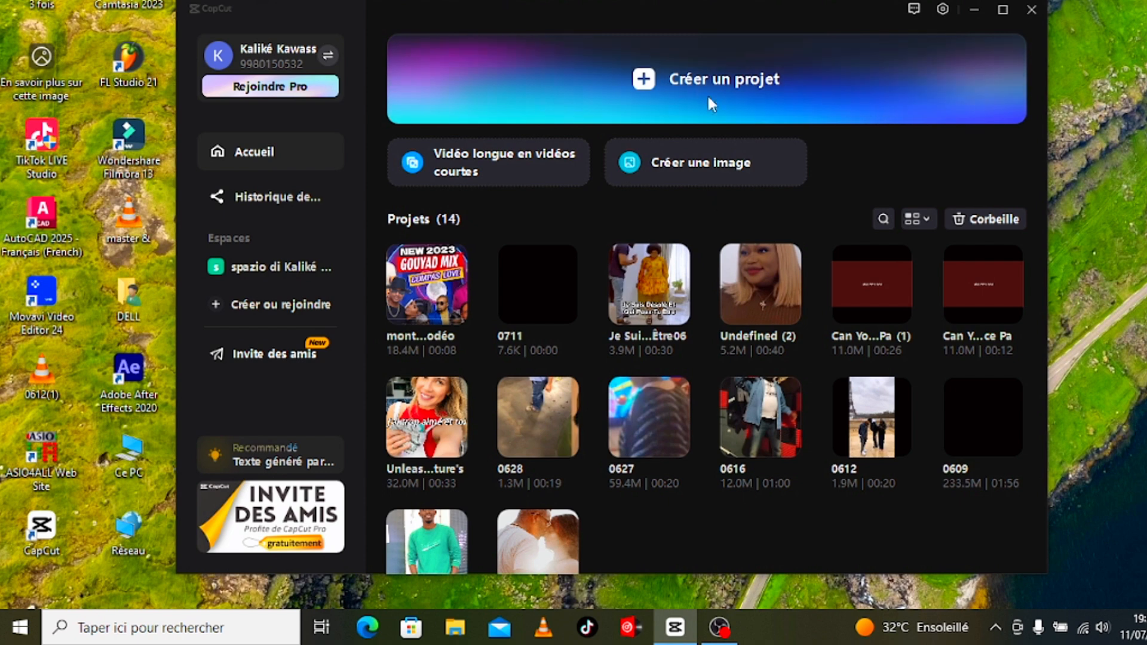
left_click_drag(692, 2, 911, 184)
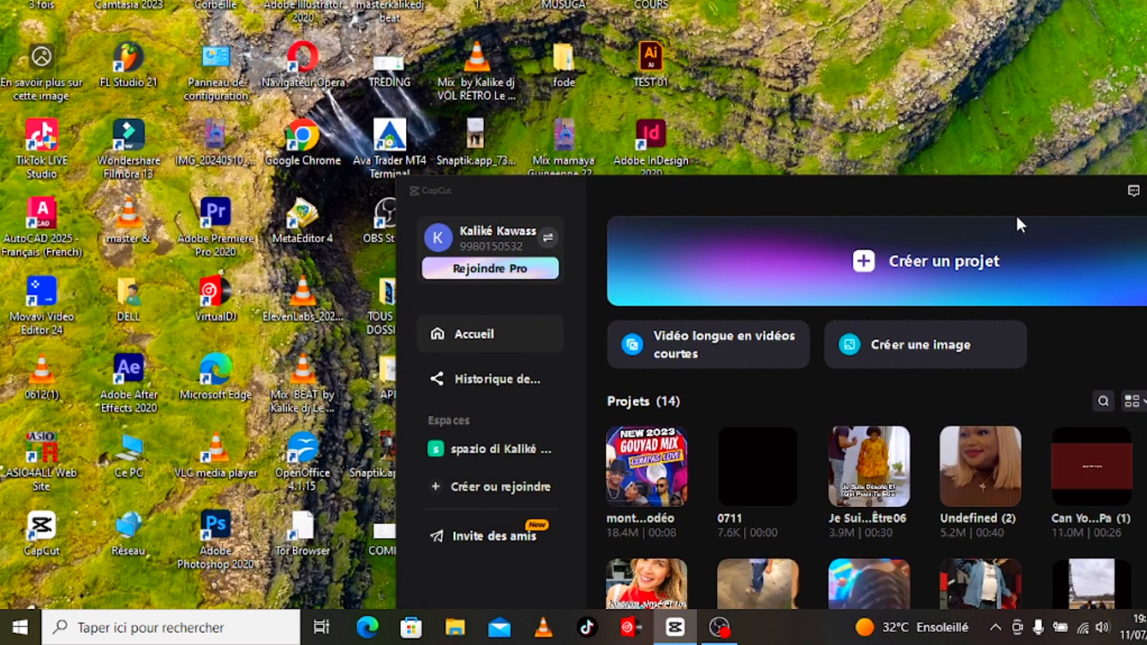
left_click_drag(987, 188, 818, 12)
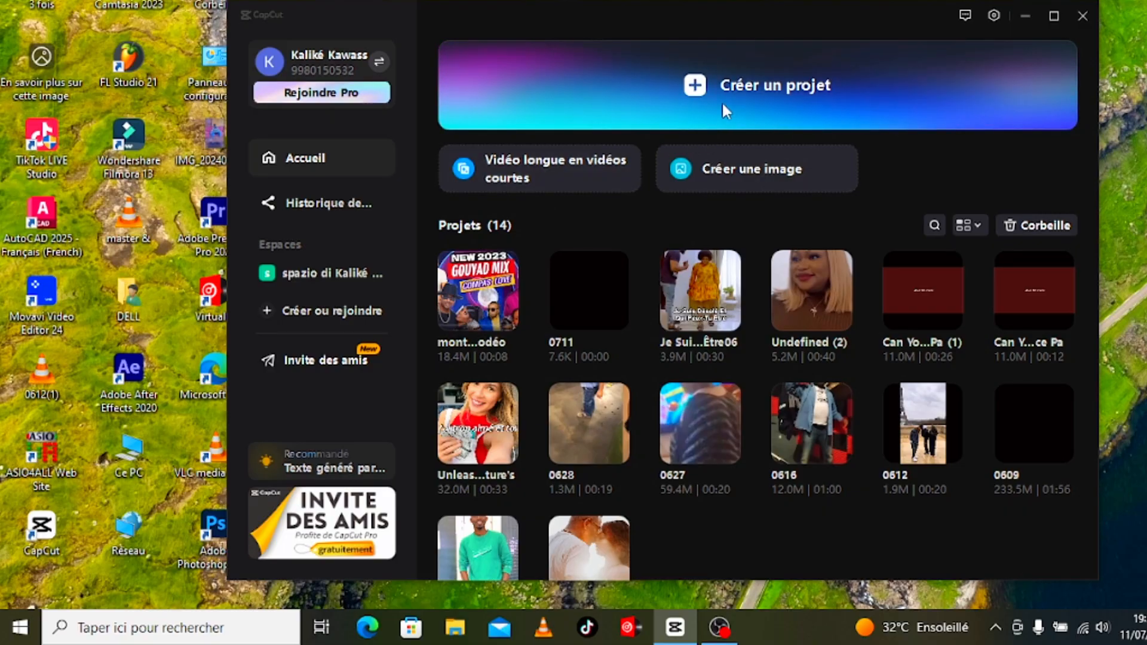
left_click(721, 99)
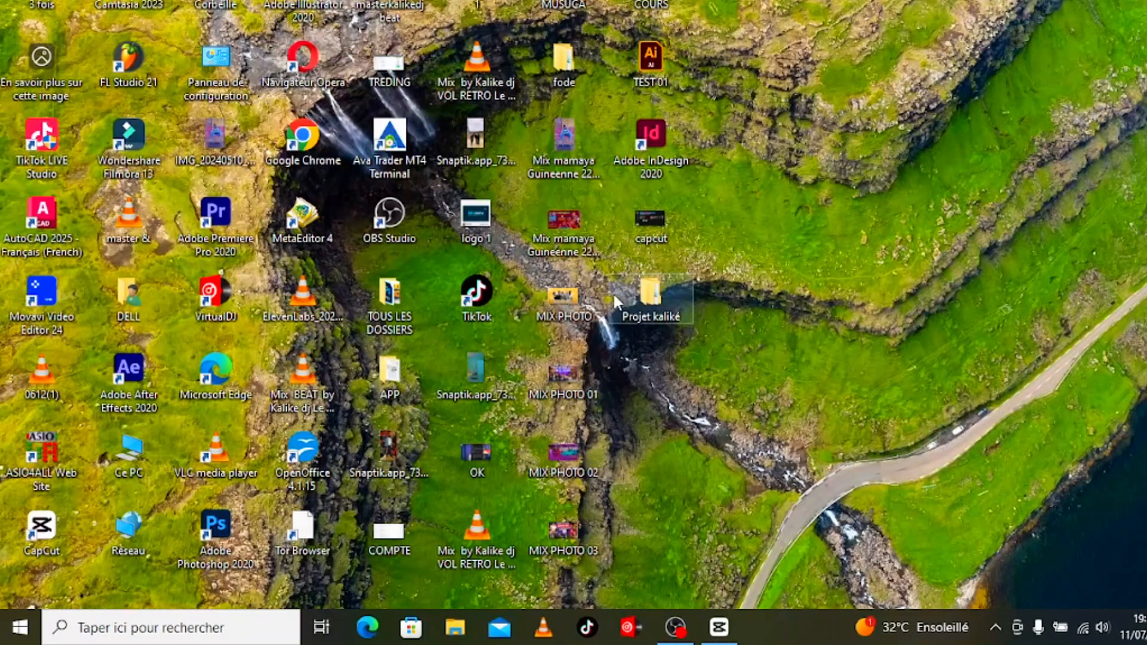
Return to the new CapCut project and start importing media from the device
double_click(661, 289)
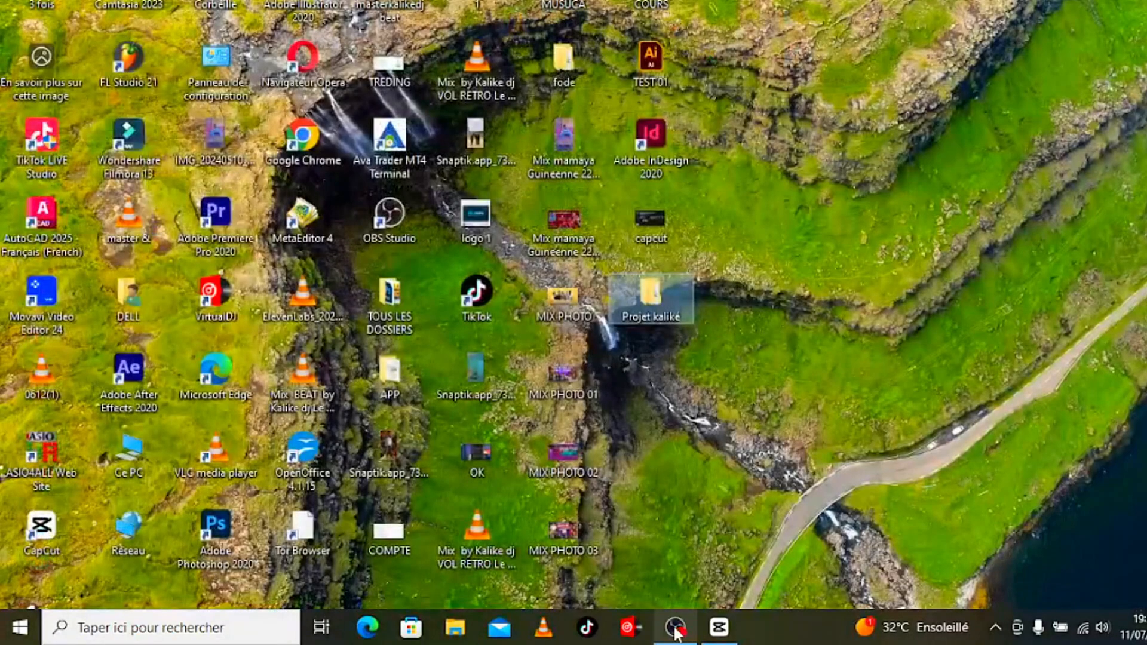
left_click(712, 635)
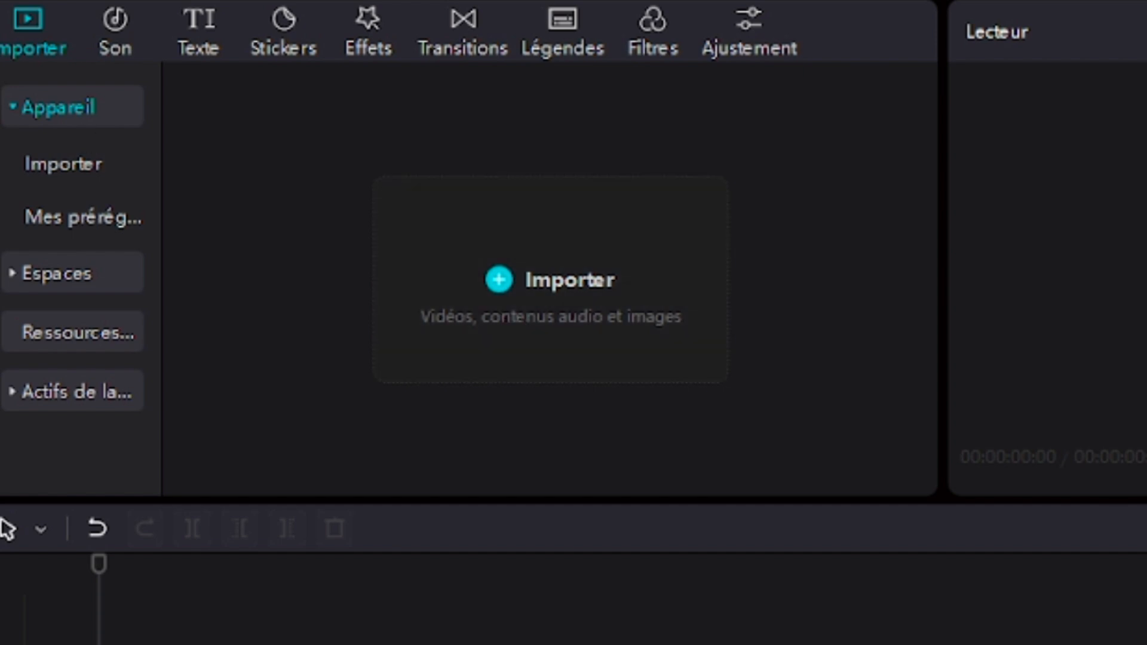
left_click(45, 172)
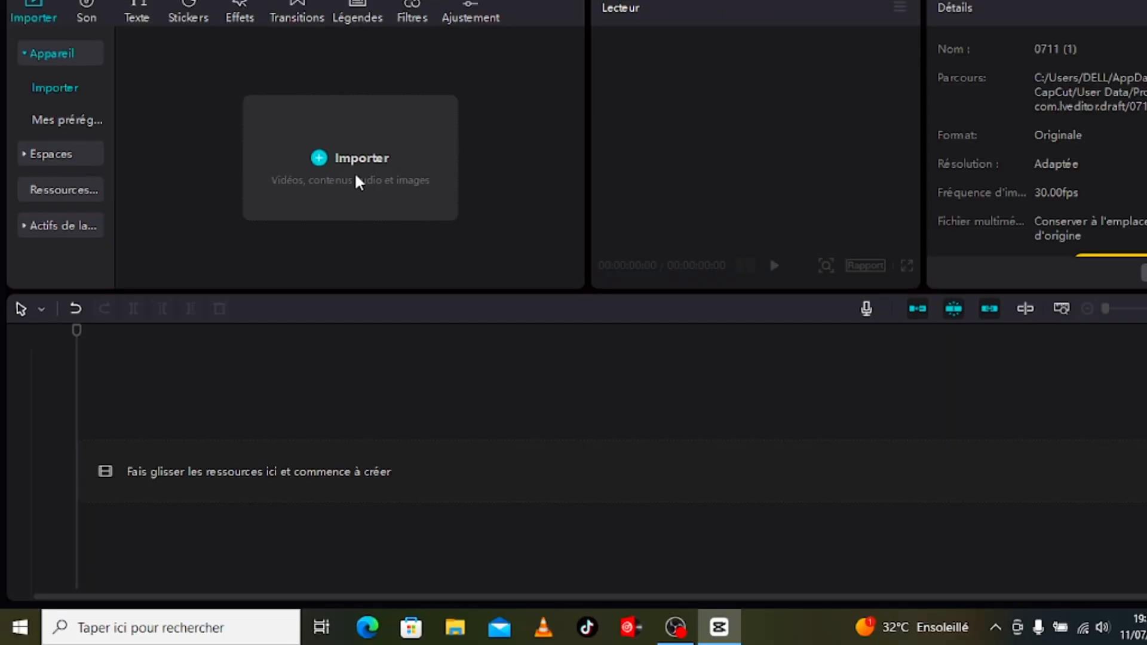
left_click(359, 182)
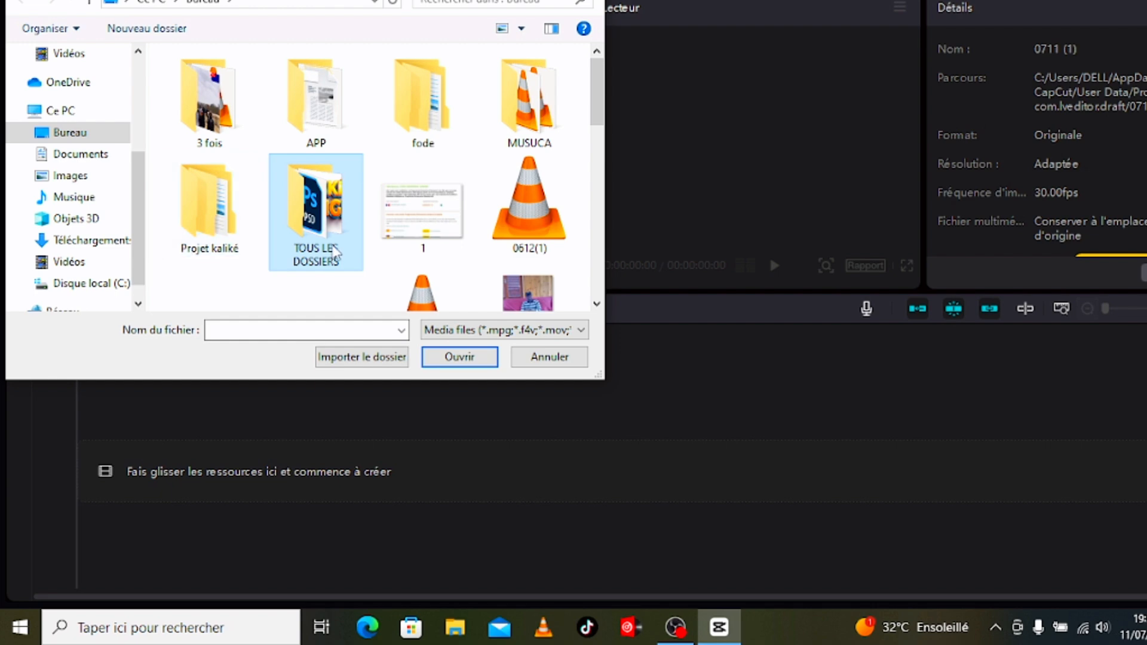
Browse from the desktop through TOUS LES DOSSIERS, projet video and FESTIVALE to the folder Nouveau dossier
double_click(331, 248)
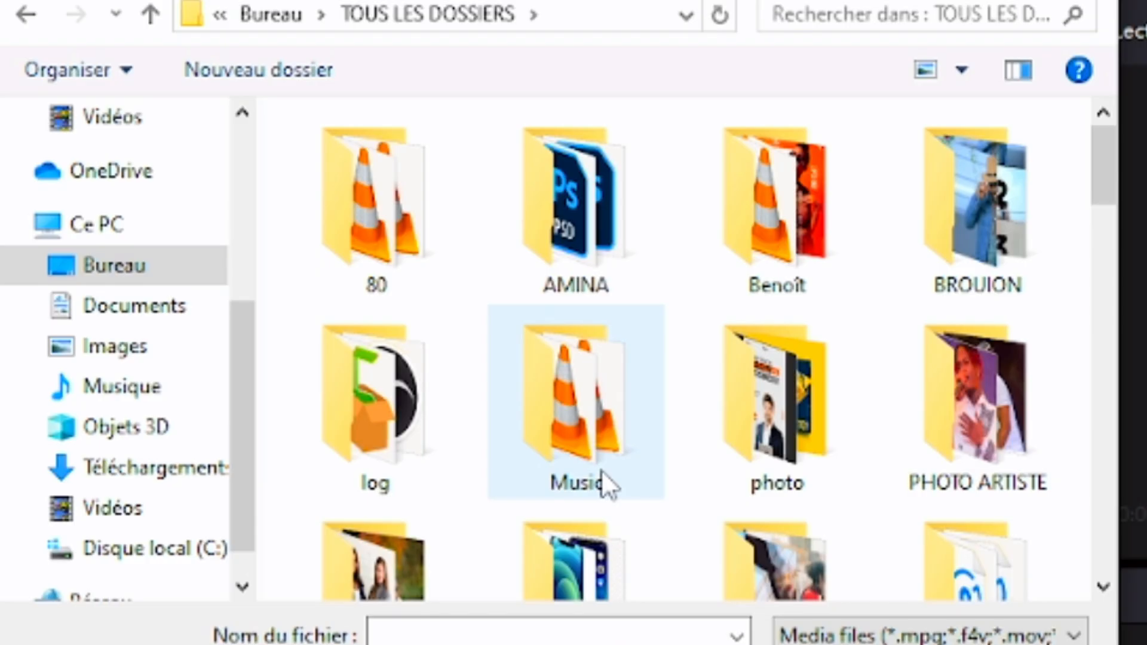
scroll(793, 464, "down", 3)
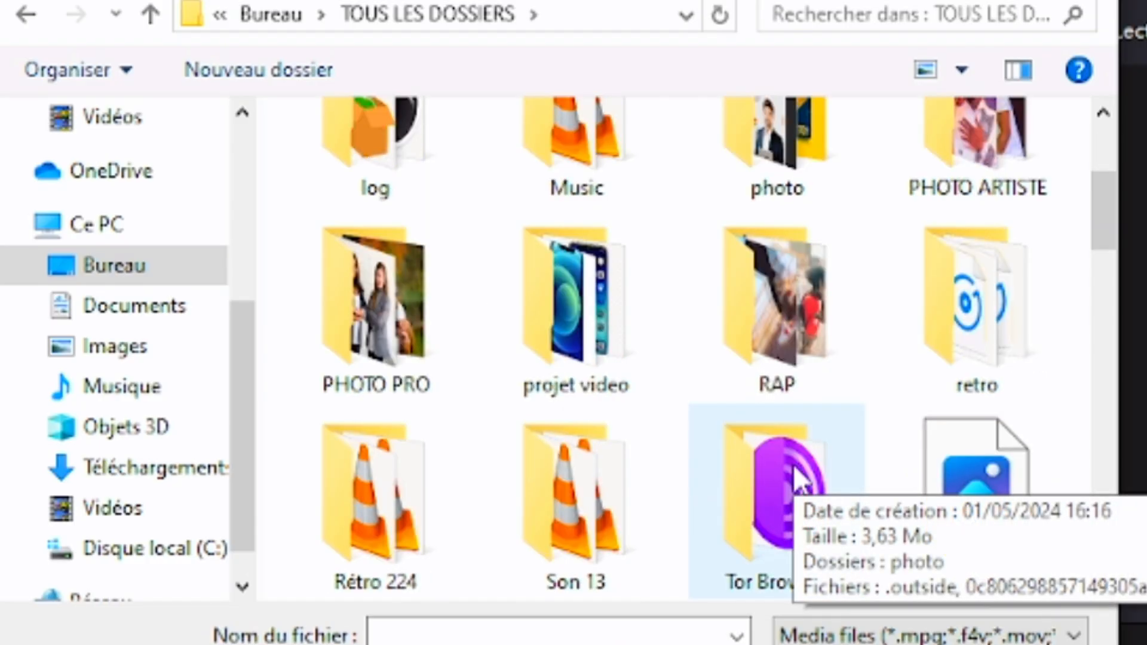
double_click(547, 332)
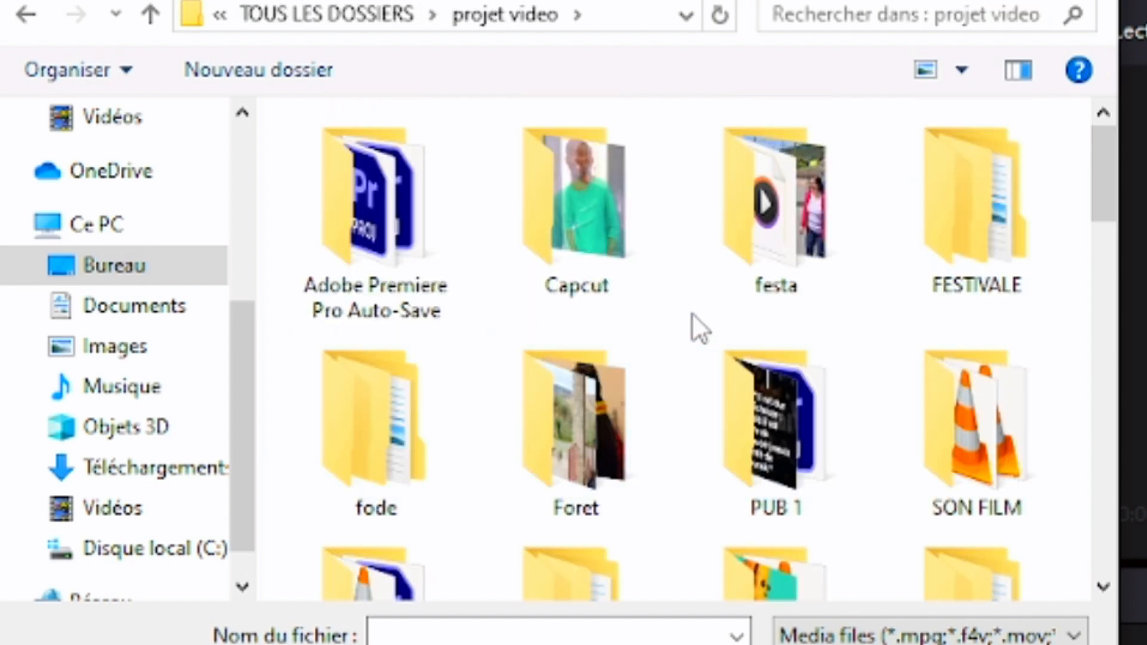
left_click(969, 219)
double_click(969, 219)
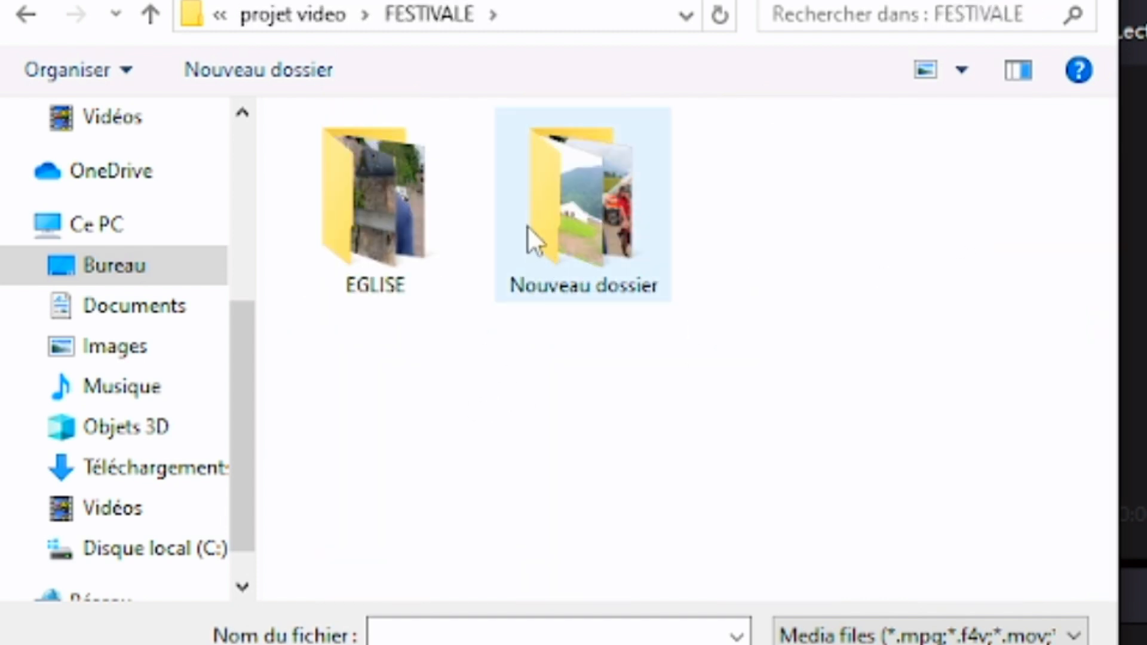
left_click(571, 220)
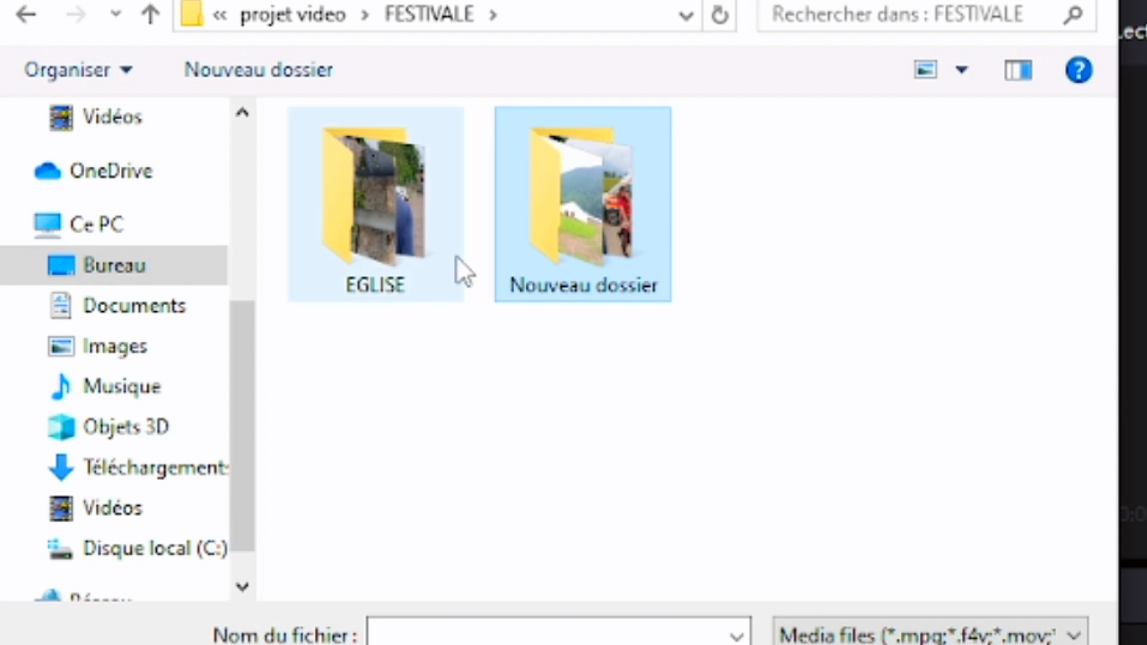
double_click(522, 262)
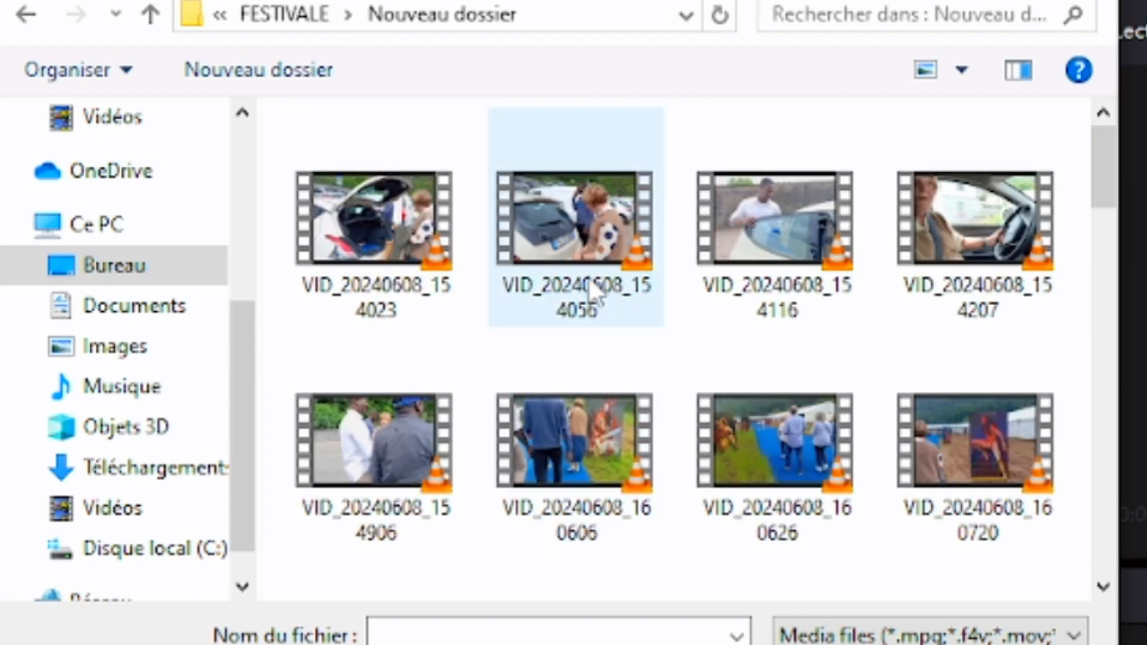
Select the continuous range of clips from VID_20240608_154023 to VID_20240608_160720
left_click(583, 261)
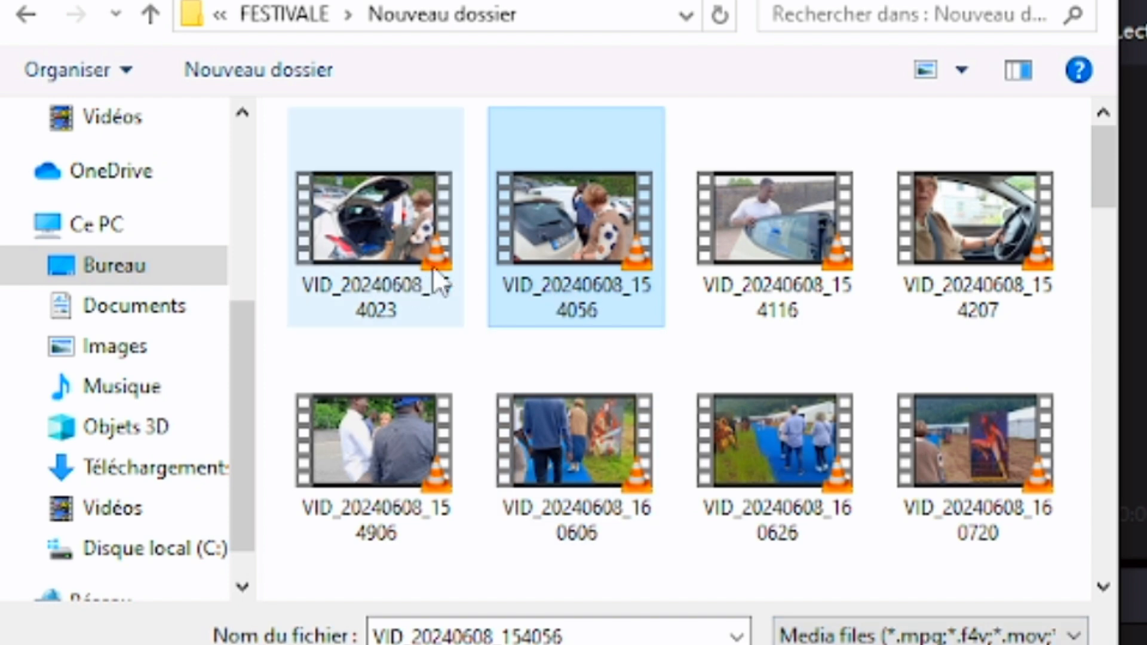
left_click(404, 262)
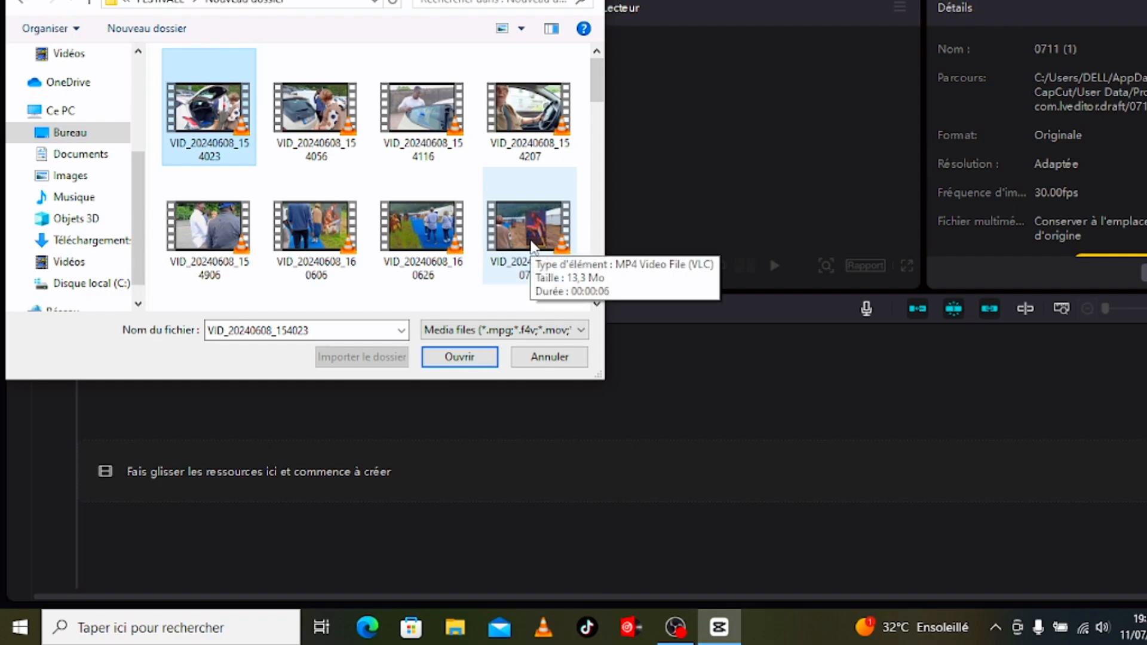
left_click(533, 246, "shift")
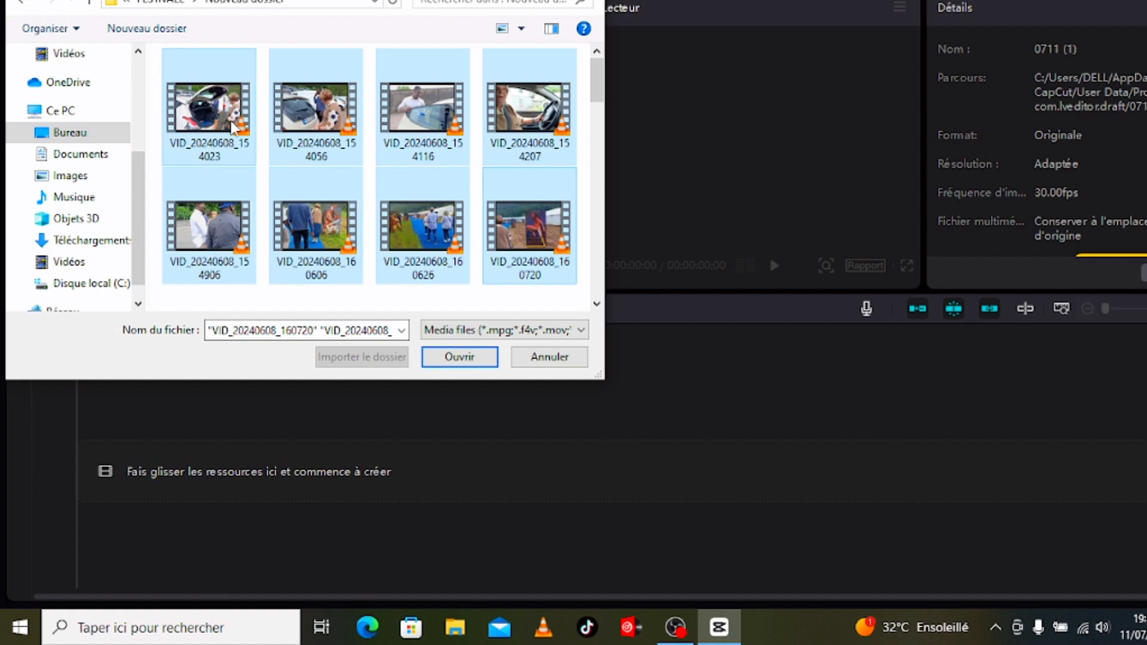
Import only the four clips VID_20240608_154023, VID_20240608_154056, VID_20240608_154116 and VID_20240608_154207
left_click(241, 134)
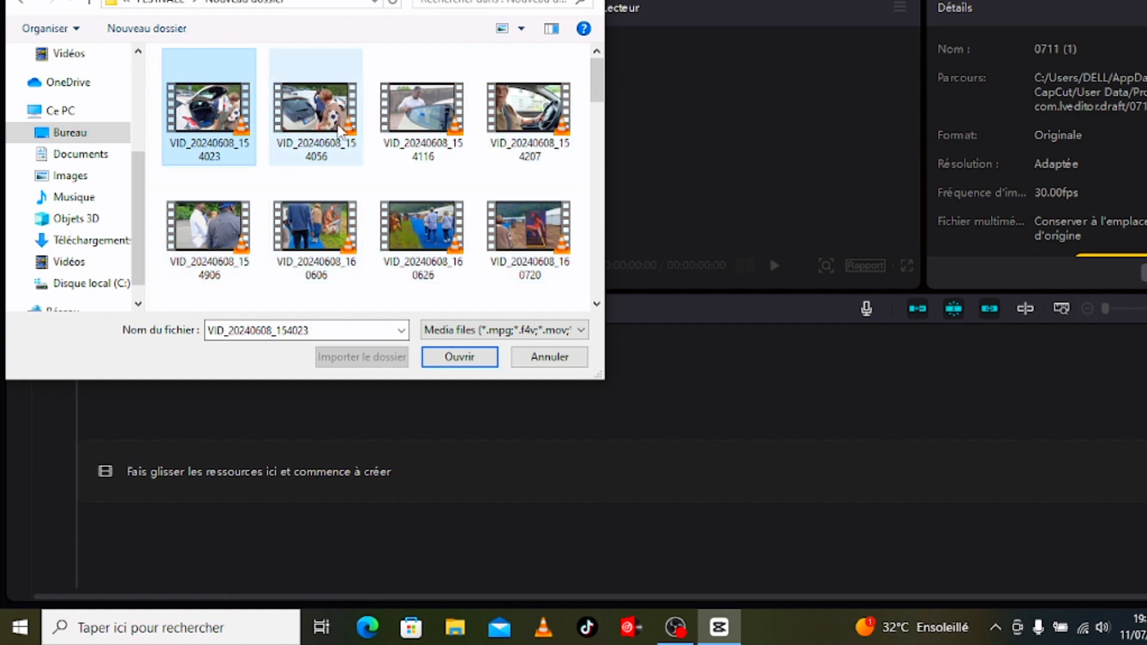
left_click(338, 123, "ctrl")
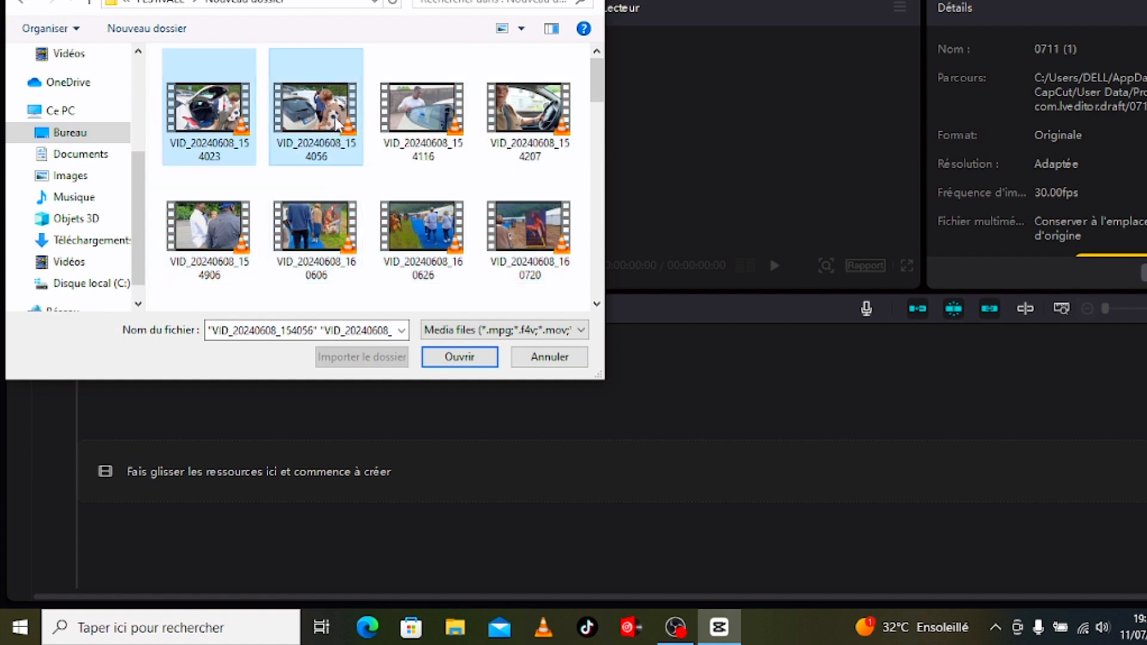
left_click(463, 123, "ctrl")
left_click(523, 124, "ctrl")
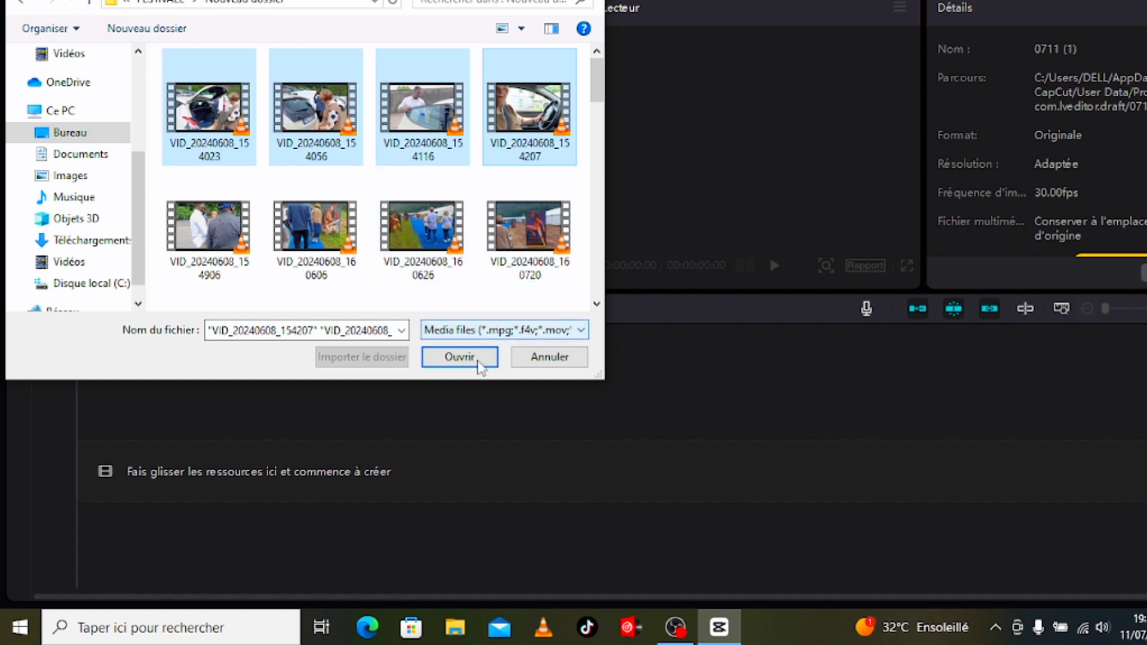
left_click(475, 363)
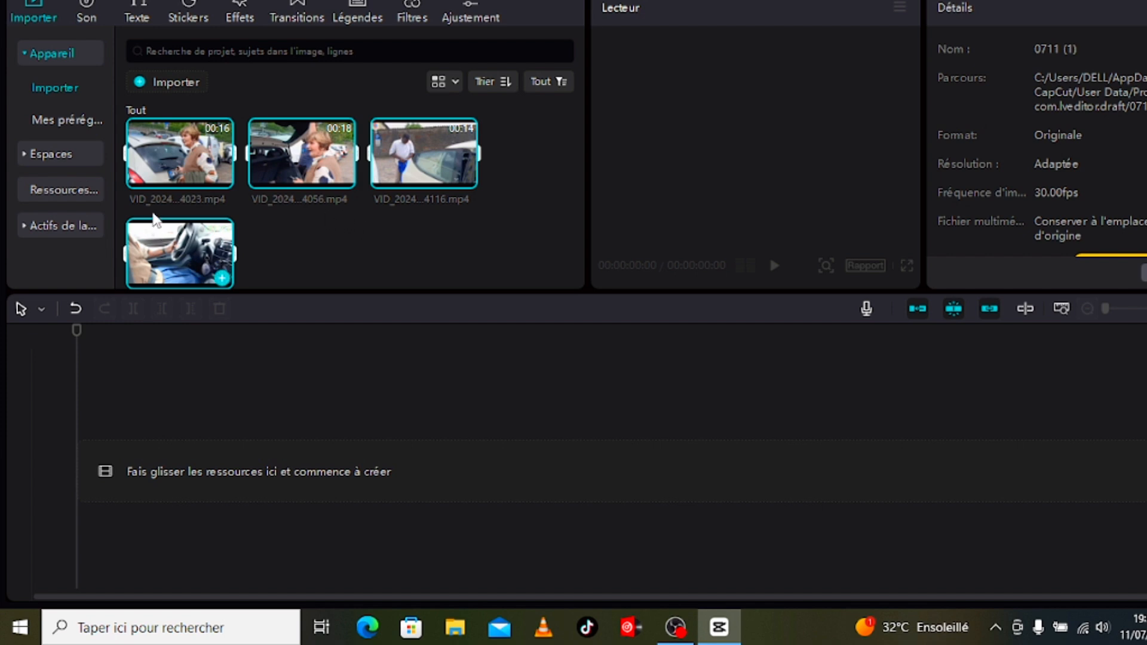
Place the imported clip VID_20240608_154023.mp4 at the start of the empty timeline
left_click(285, 260)
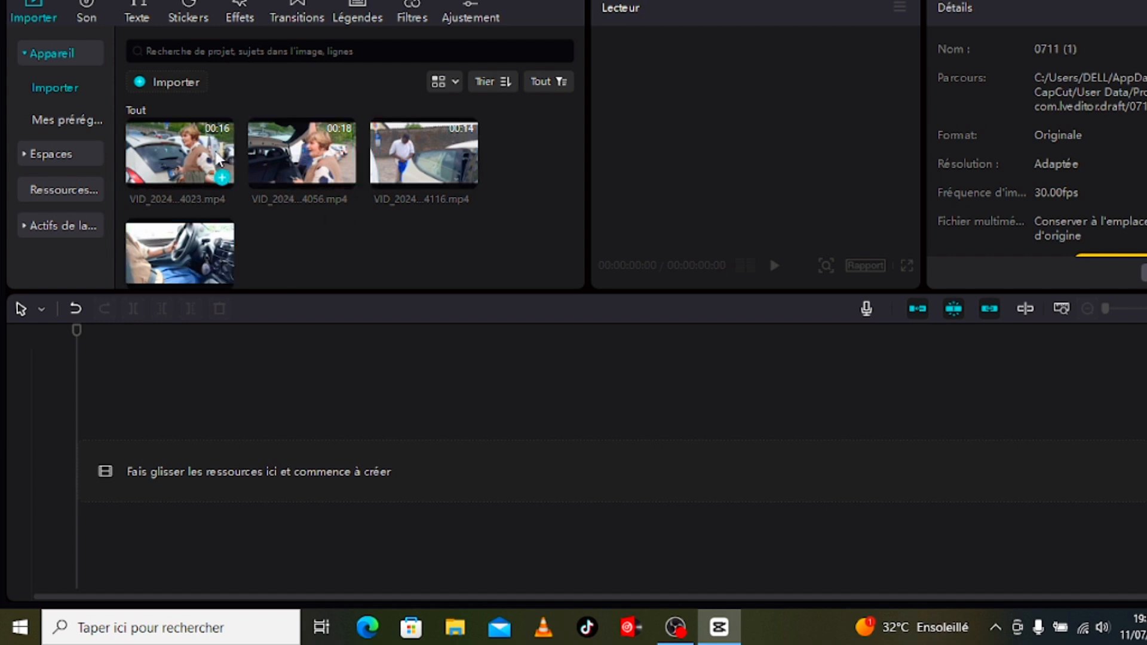
left_click(182, 144)
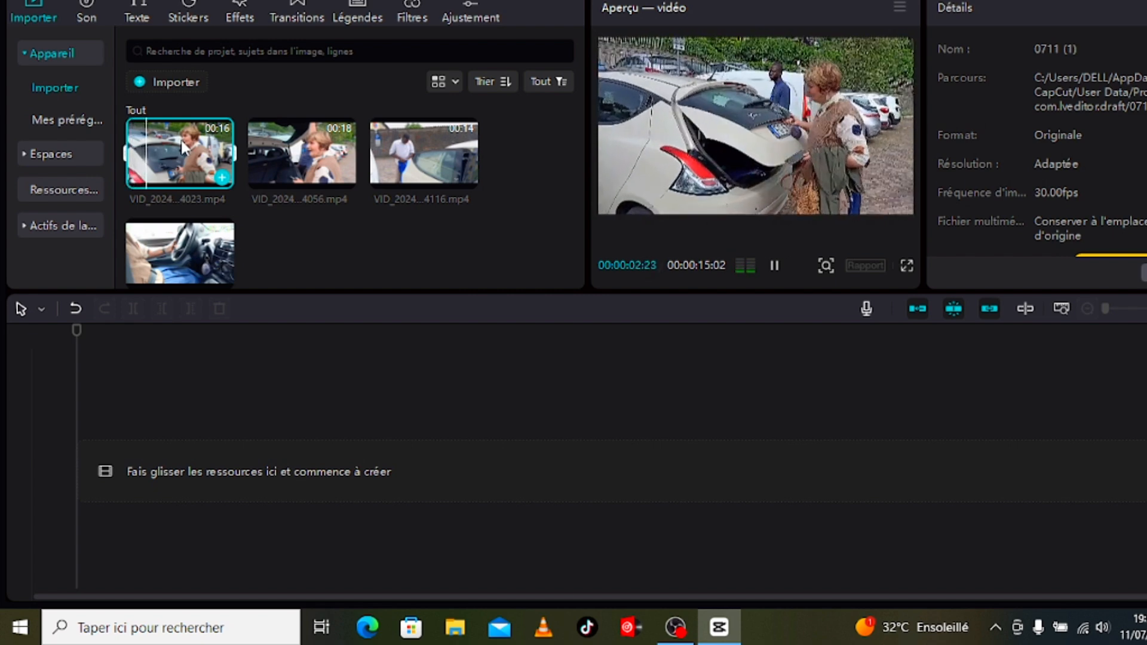
left_click_drag(181, 141, 143, 471)
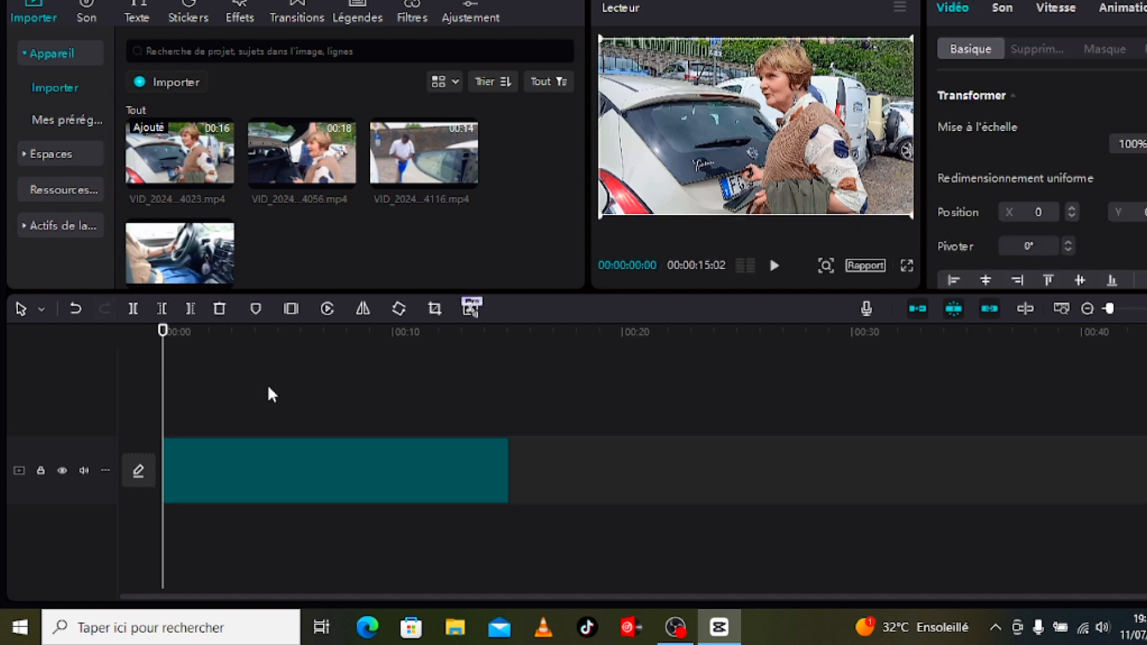
Split the timeline clip at 00:00:00:12 and delete the short piece before the cut
left_click(340, 477)
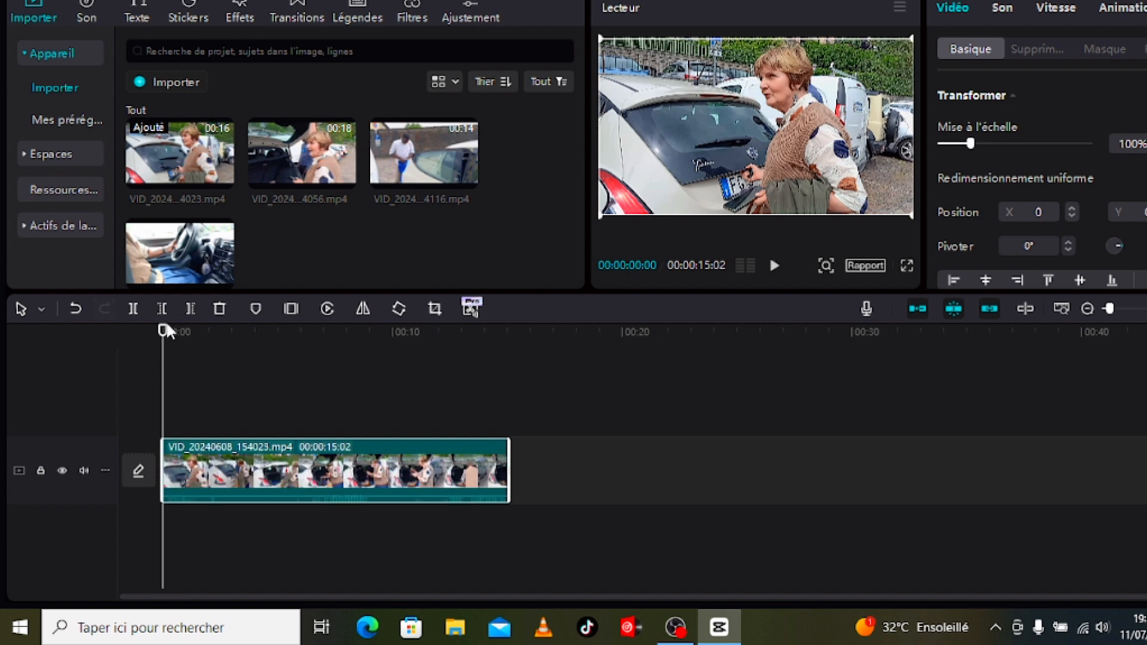
left_click_drag(163, 330, 172, 333)
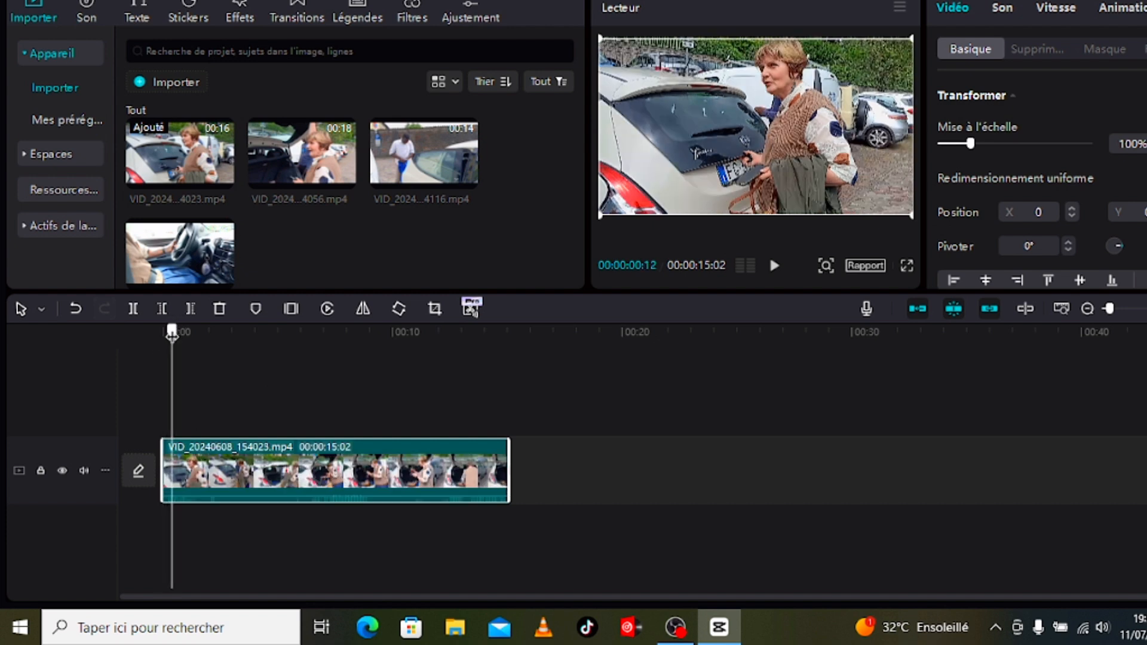
left_click(137, 317)
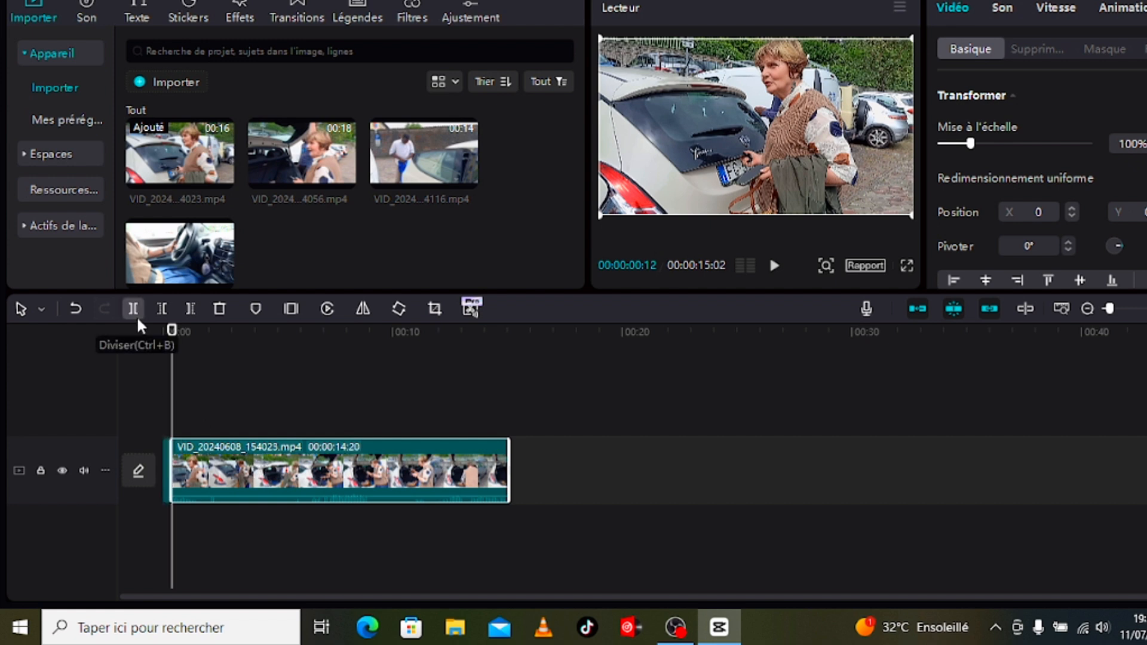
left_click(165, 485)
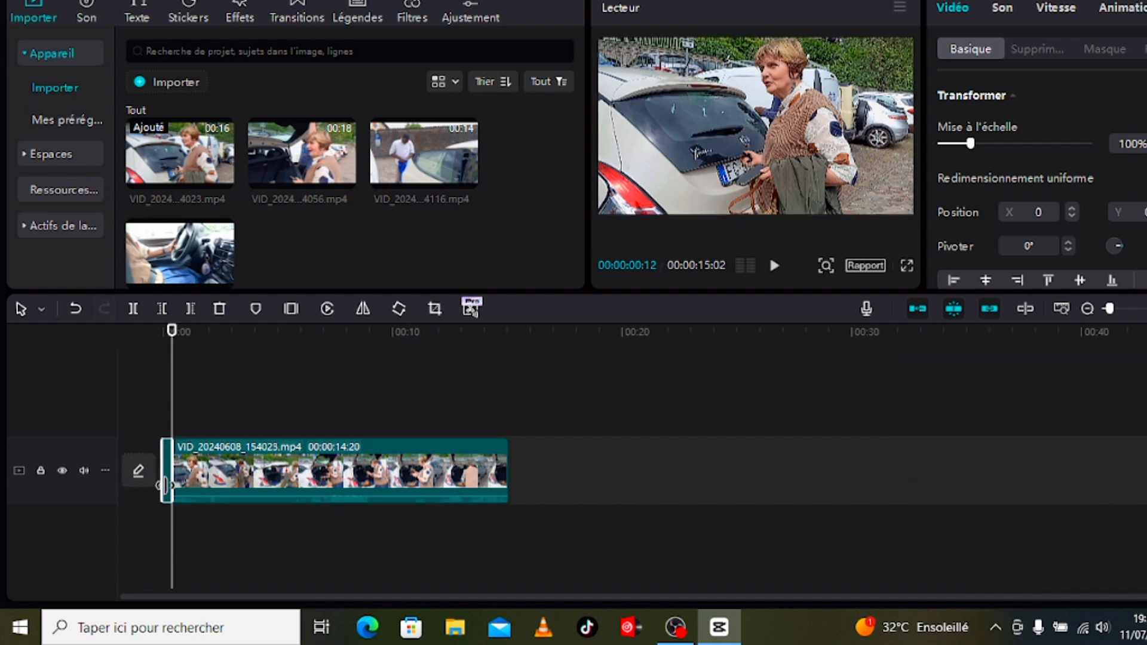
left_click_drag(165, 485, 173, 485)
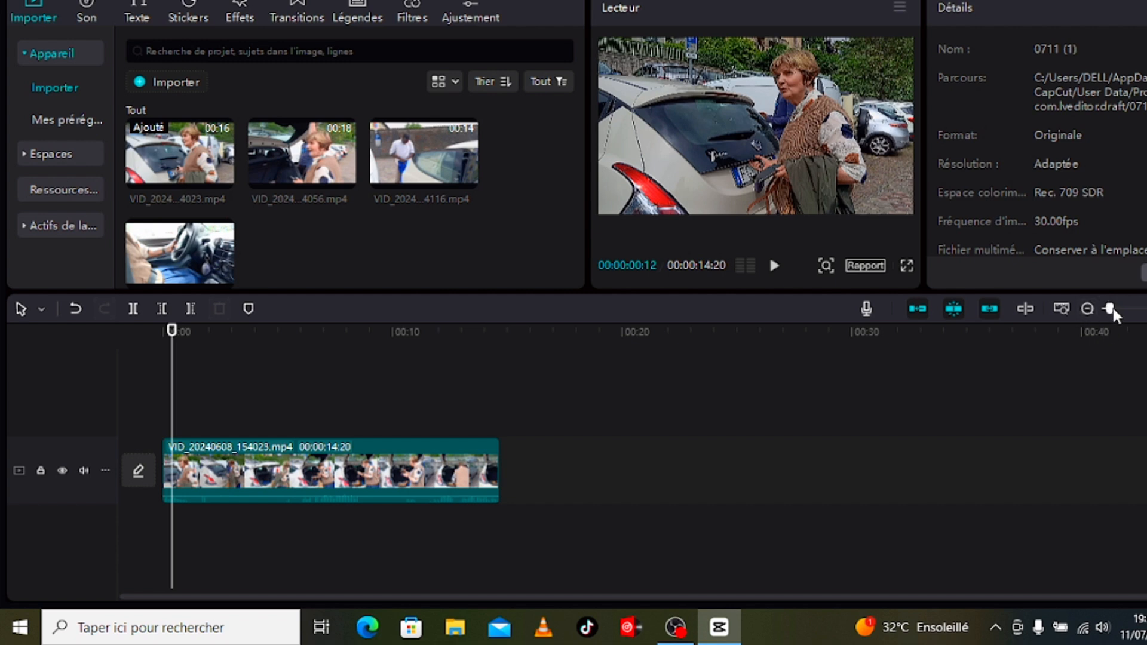
Look over the project's aspect ratio options without changing them and view the preview in full screen
mouse_move(1113, 308)
left_mouse_down()
mouse_move(1136, 310)
mouse_move(1111, 311)
mouse_move(1116, 323)
mouse_move(1141, 317)
mouse_move(1106, 324)
mouse_move(1114, 320)
left_mouse_up()
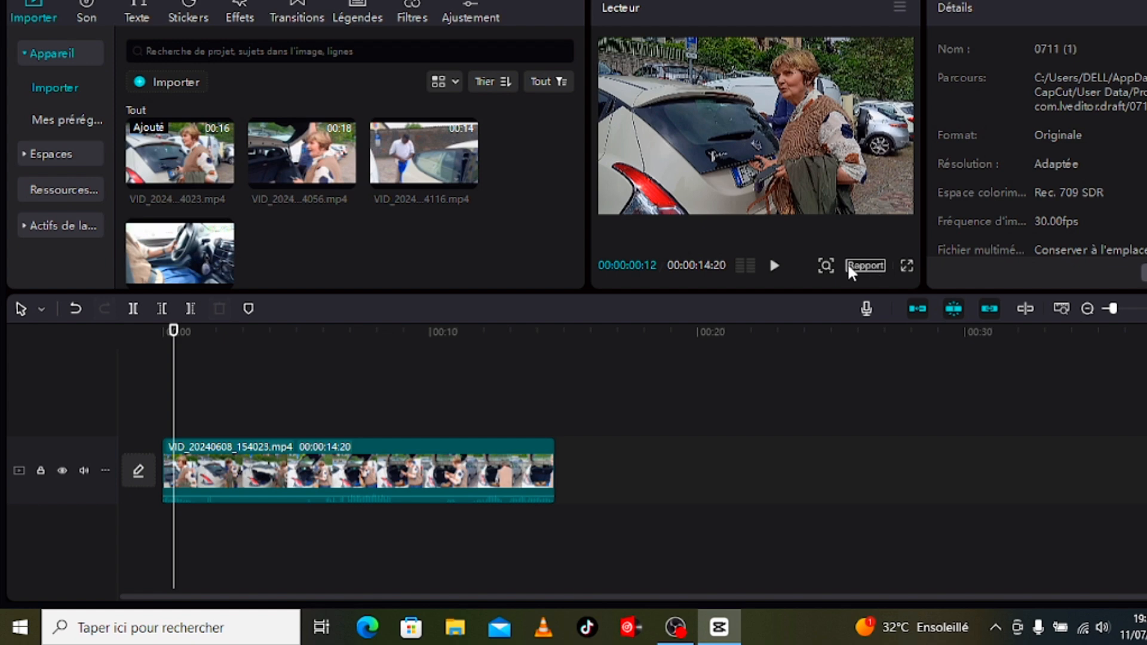
left_click(860, 267)
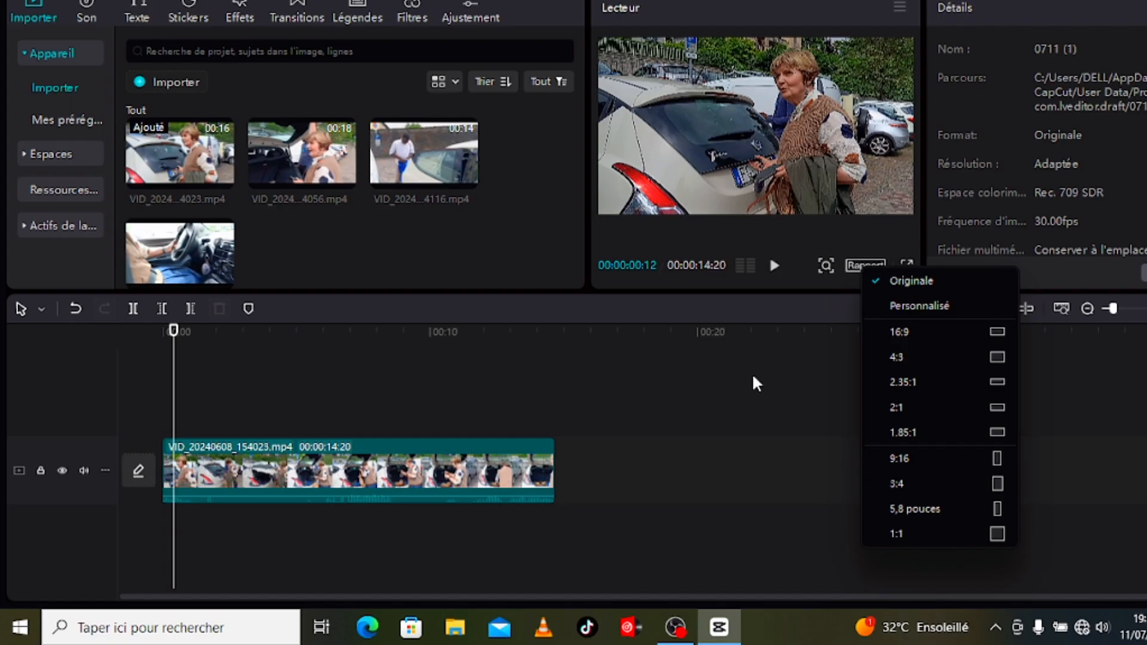
left_click(751, 372)
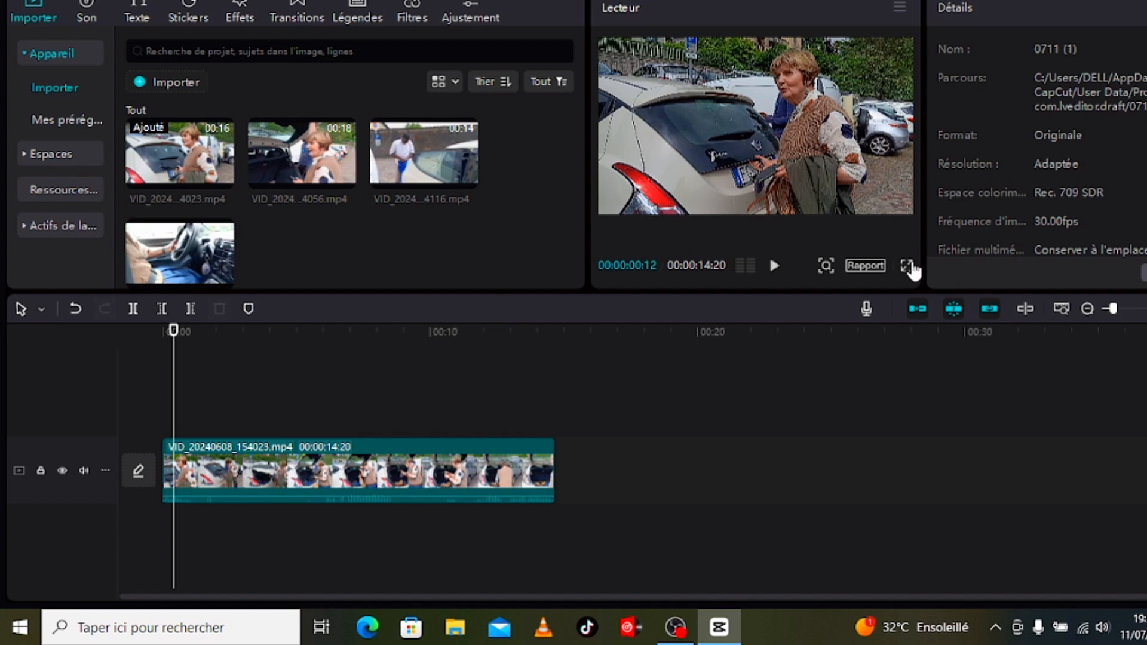
left_click(908, 266)
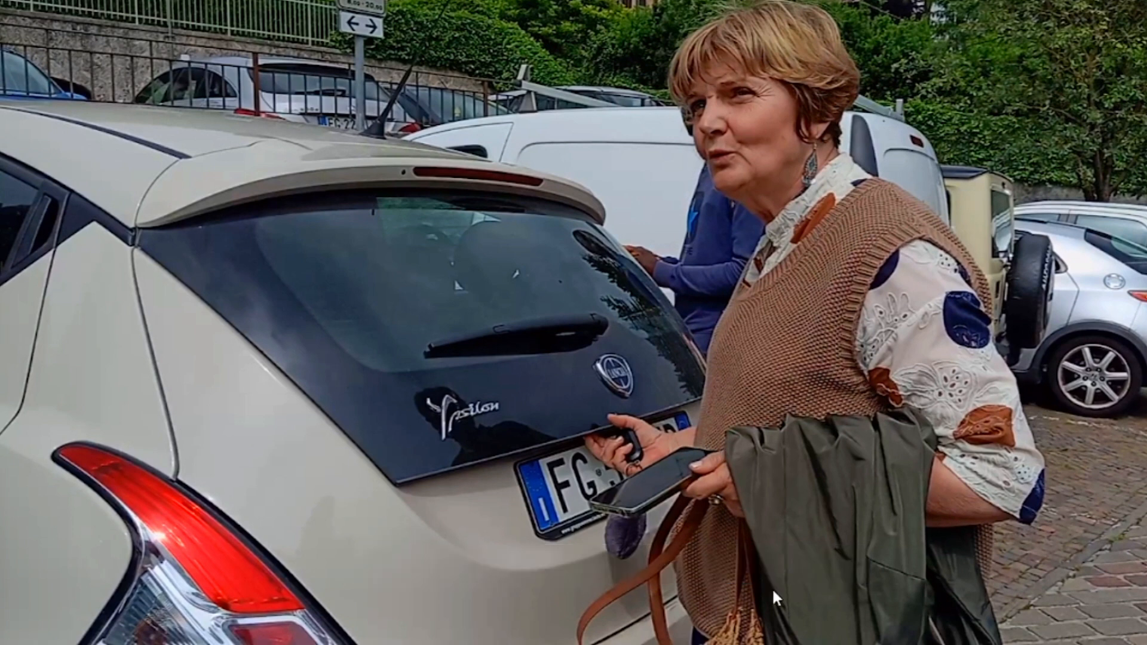
Add a default text on a track above the video clip, starting about 1.5 seconds into the timeline
left_click(845, 568)
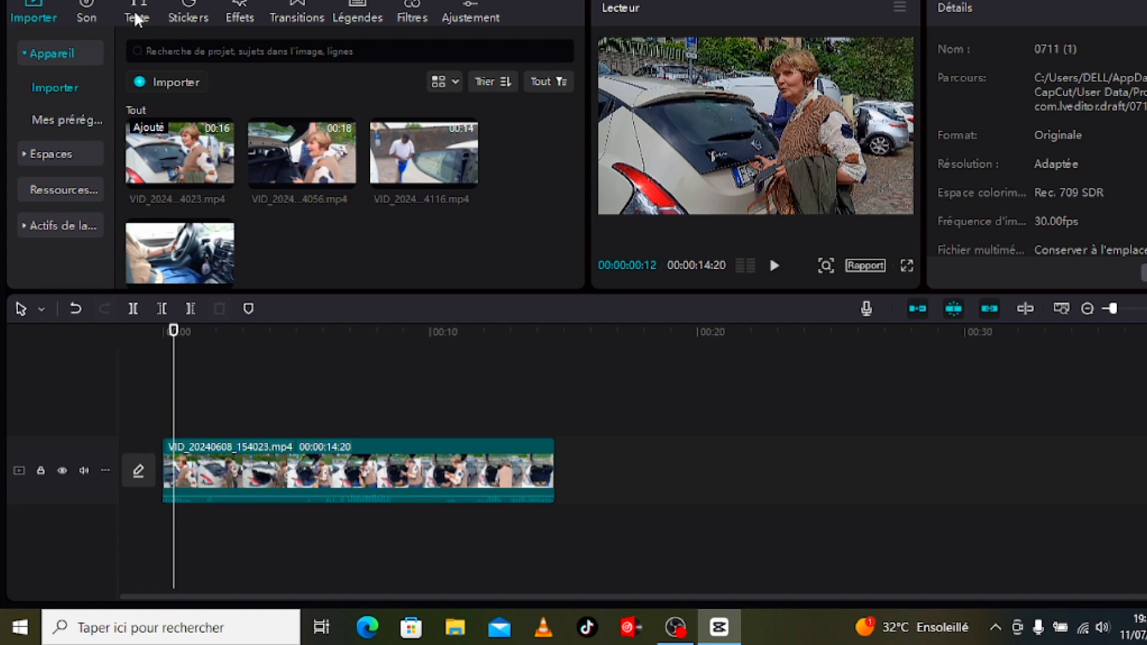
left_click(136, 15)
mouse_move(163, 90)
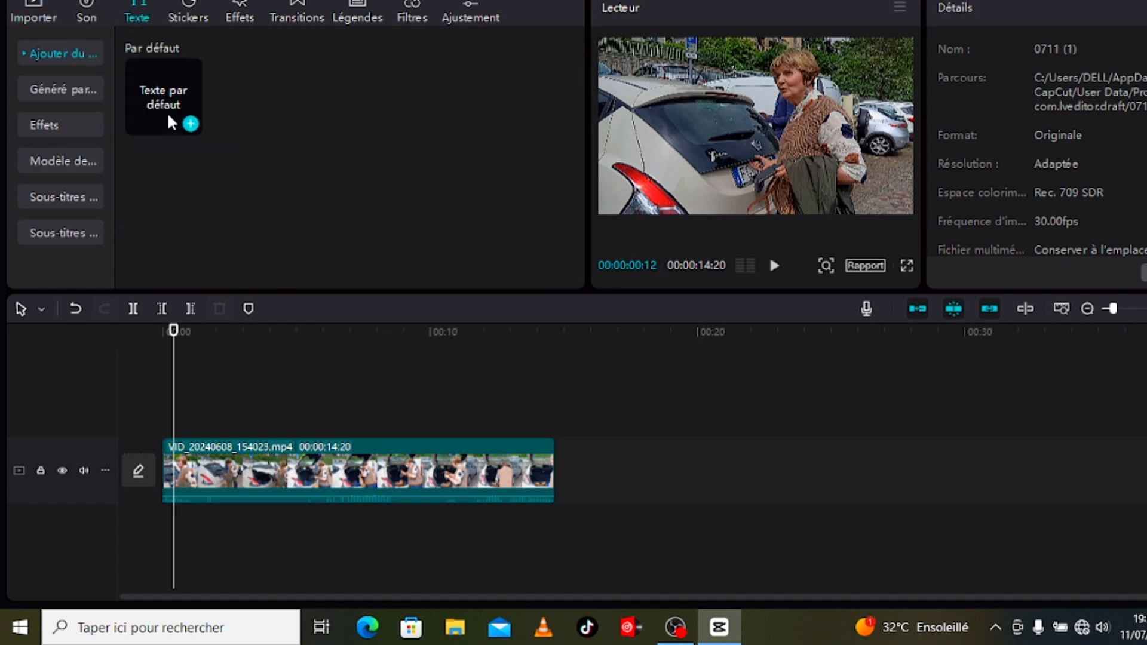
left_click(167, 112)
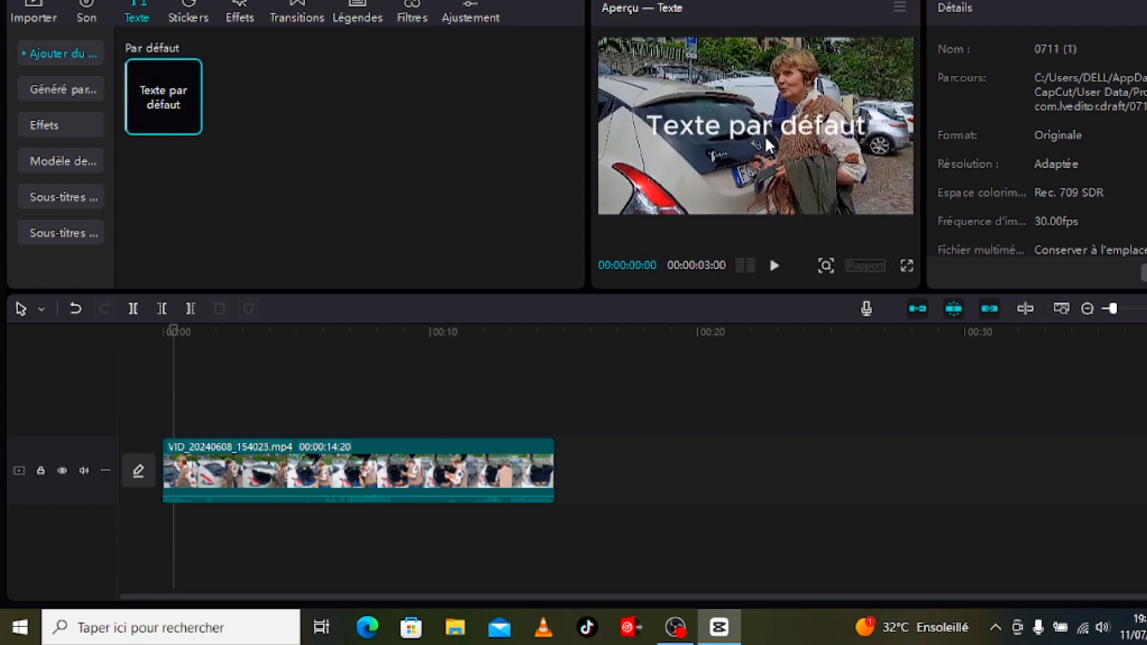
mouse_move(136, 78)
left_click_drag(172, 117, 203, 425)
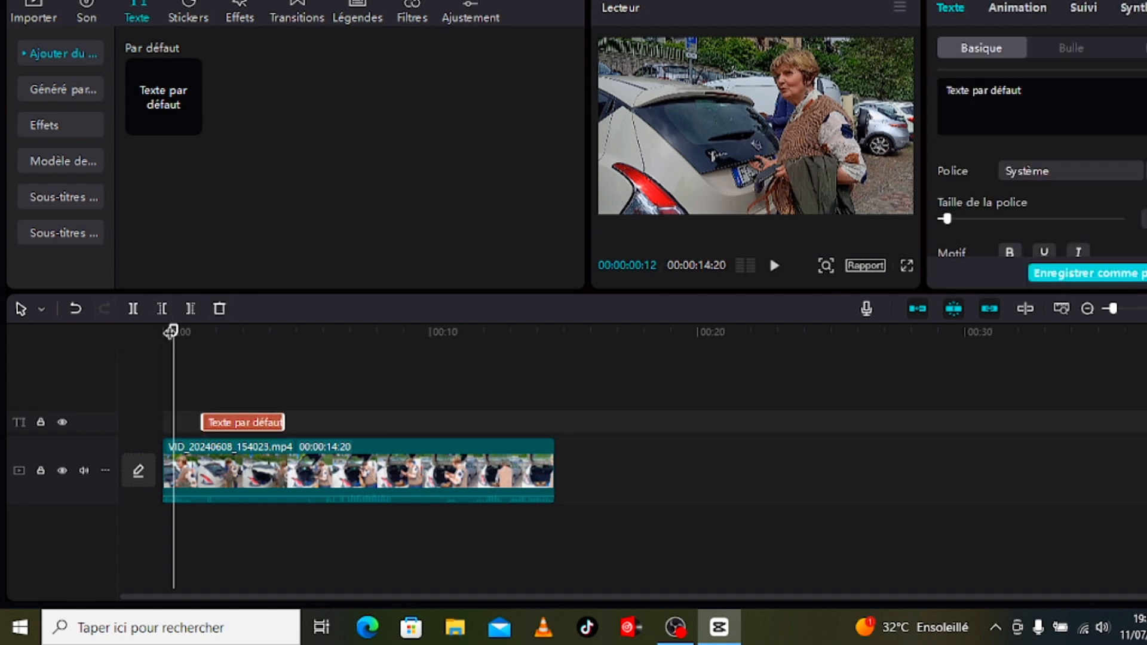
Move the playhead to 00:00:02:21 and replace the default text's wording with "Montage"
left_click_drag(170, 331, 234, 372)
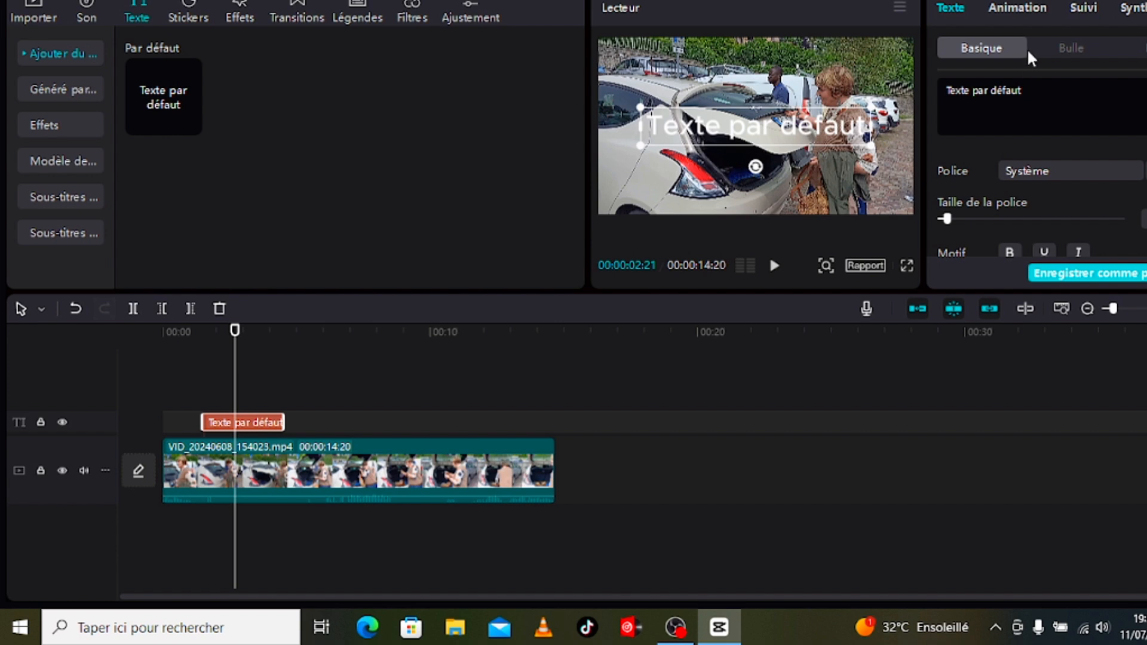
left_click(1063, 96)
left_click_drag(1021, 91, 951, 78)
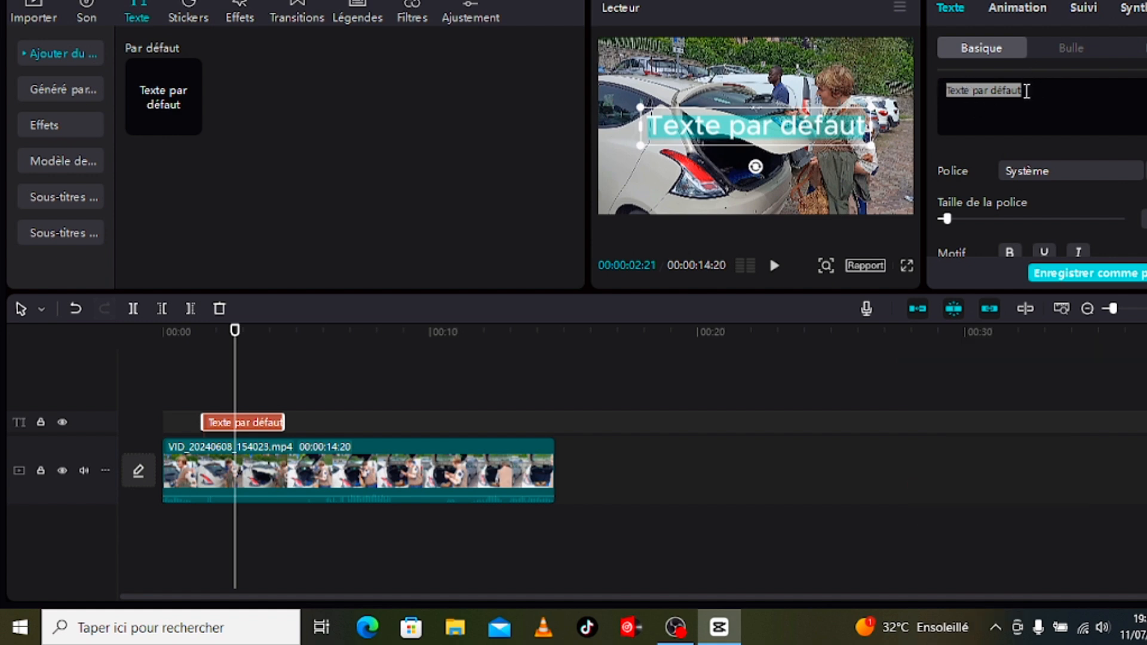
left_click_drag(1027, 92, 936, 91)
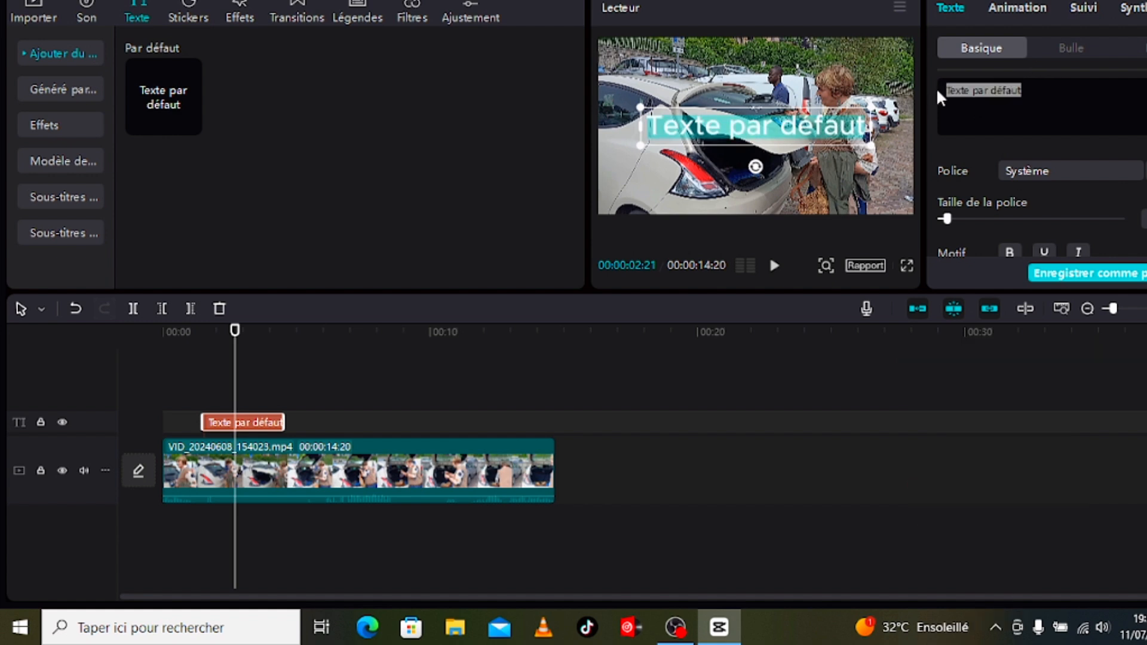
triple_click(968, 94)
left_click(1032, 92)
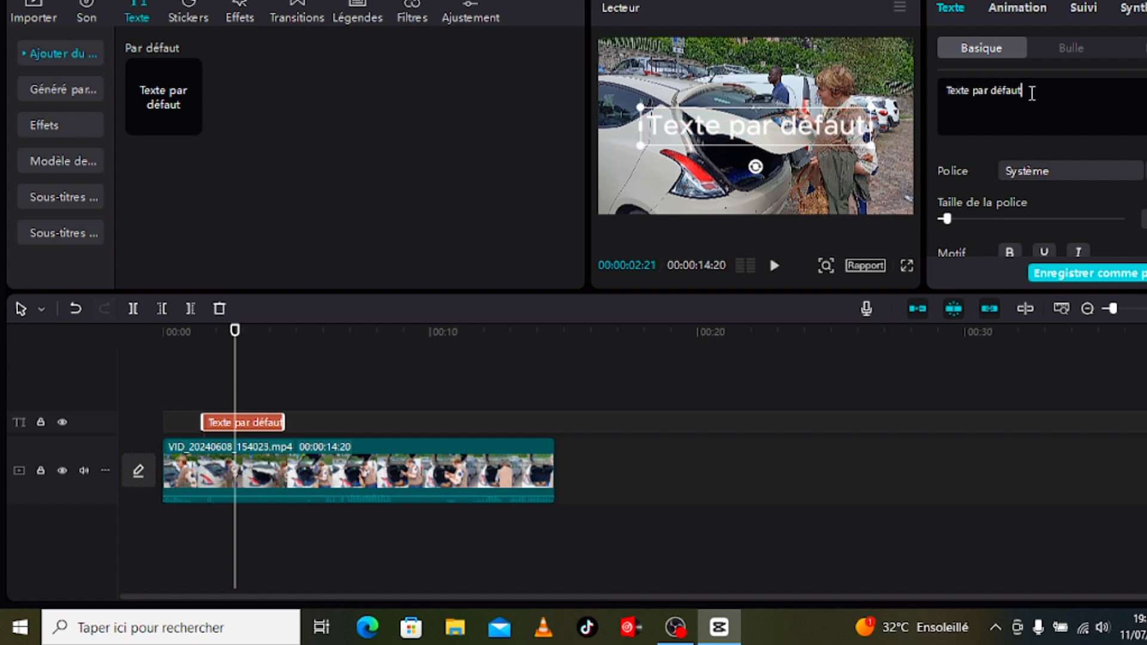
key("ctrl+a")
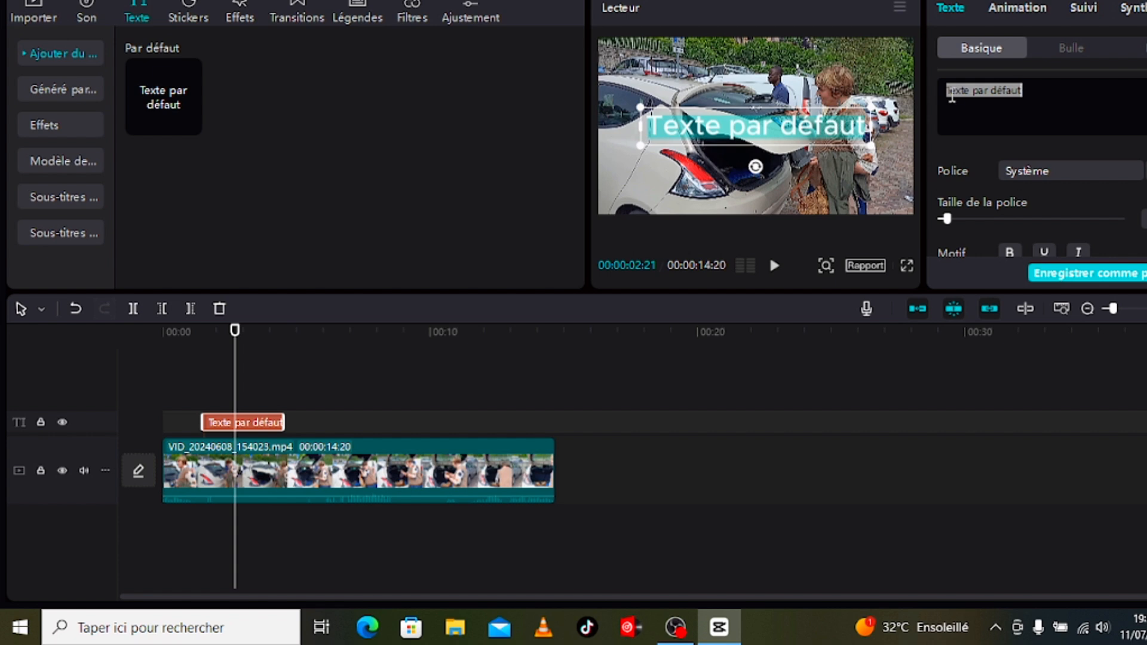
key("BackSpace")
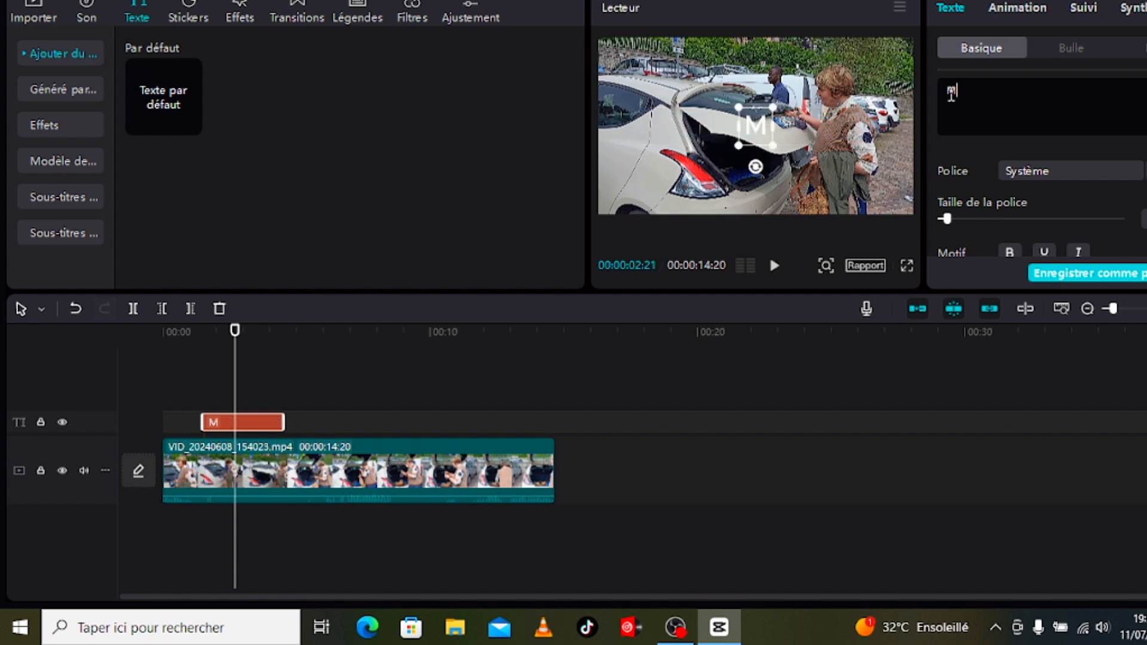
type("Mont")
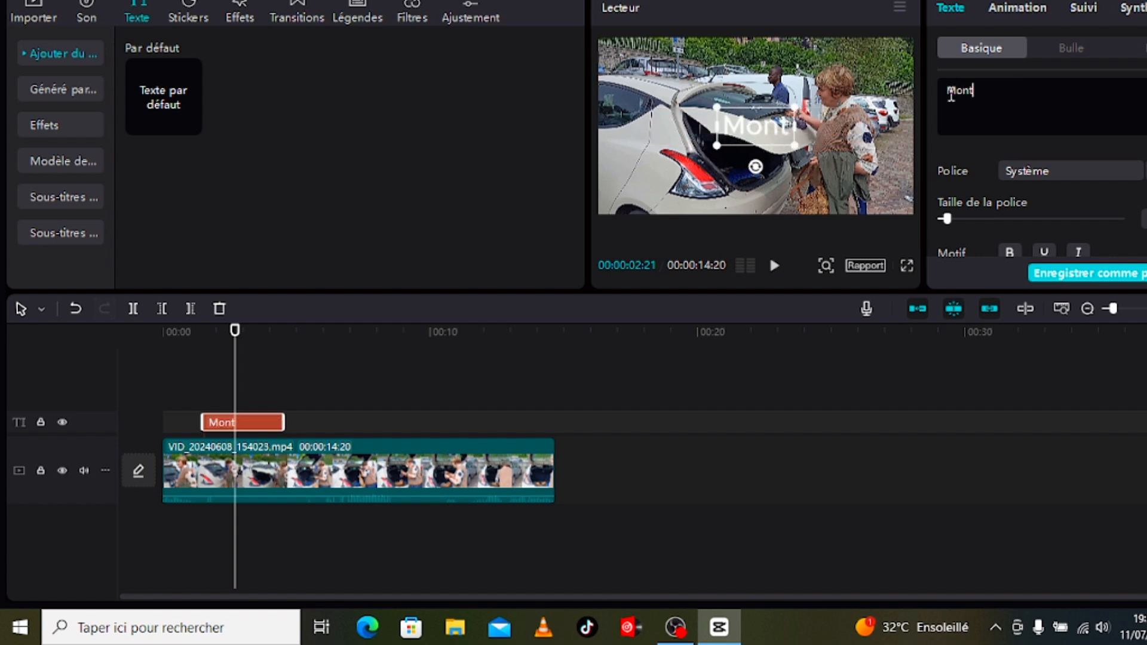
type("age")
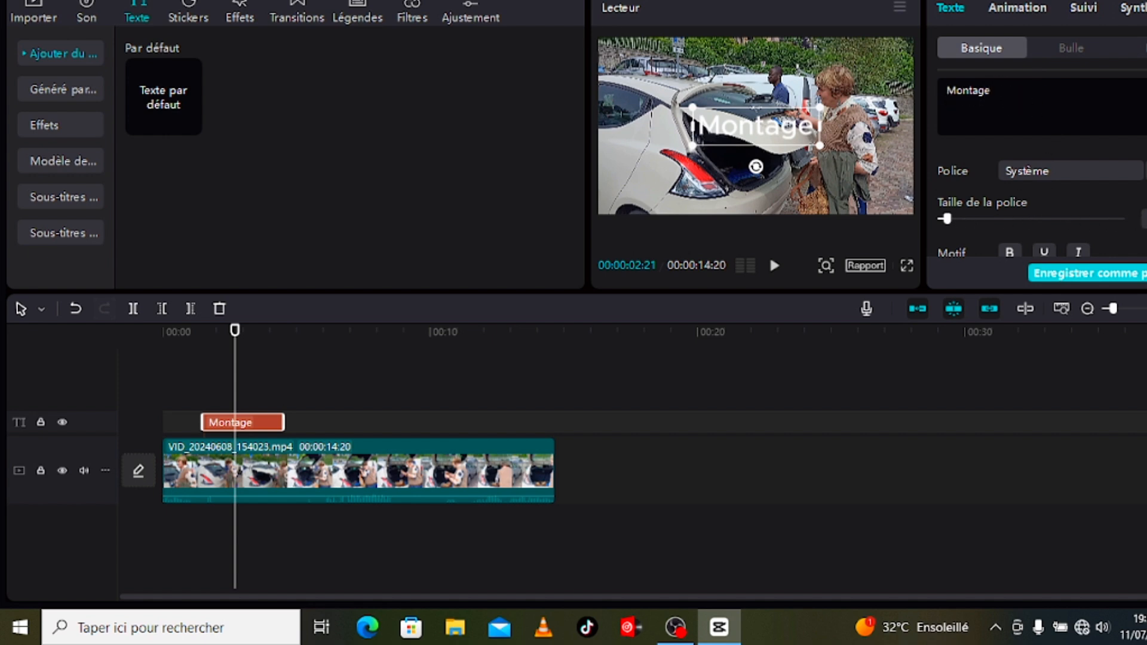
Enlarge the Montage title's font slightly, try uppercase and lowercase, and set its case to title case
left_click_drag(950, 219, 953, 220)
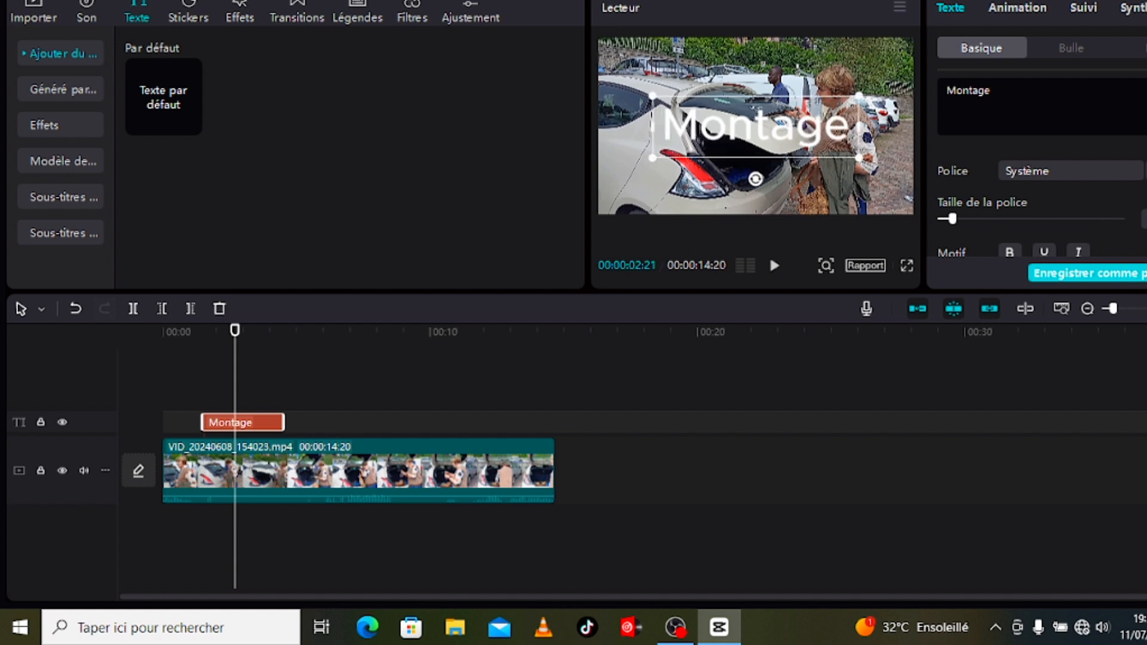
scroll(1074, 197, "down", 4)
scroll(1074, 196, "up", 2)
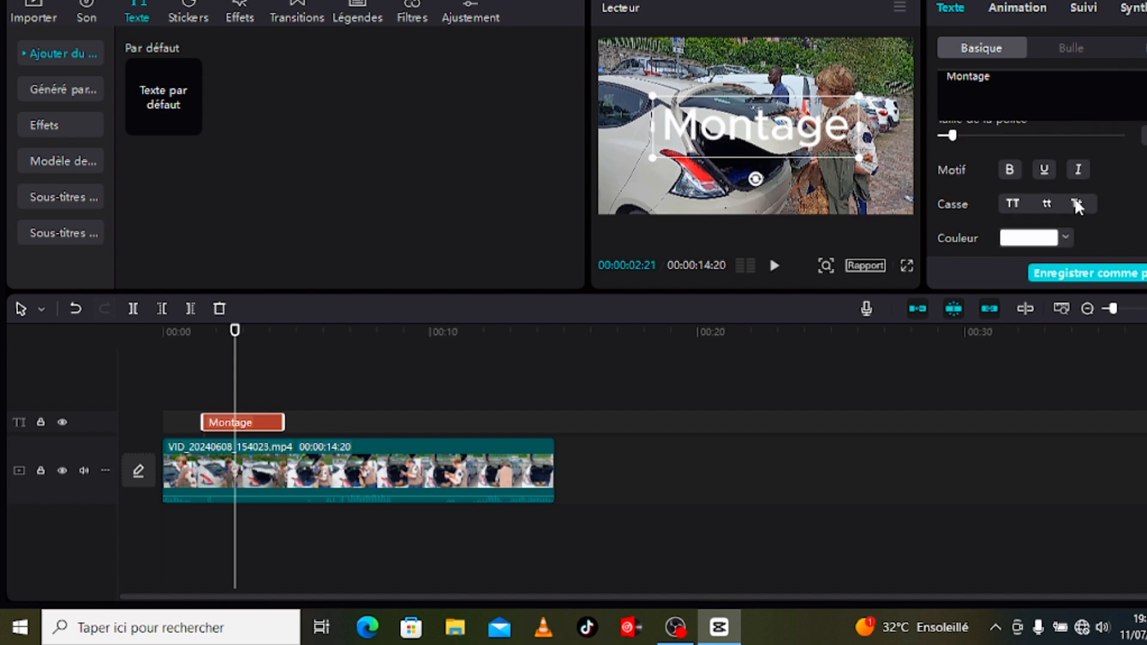
left_click(1013, 204)
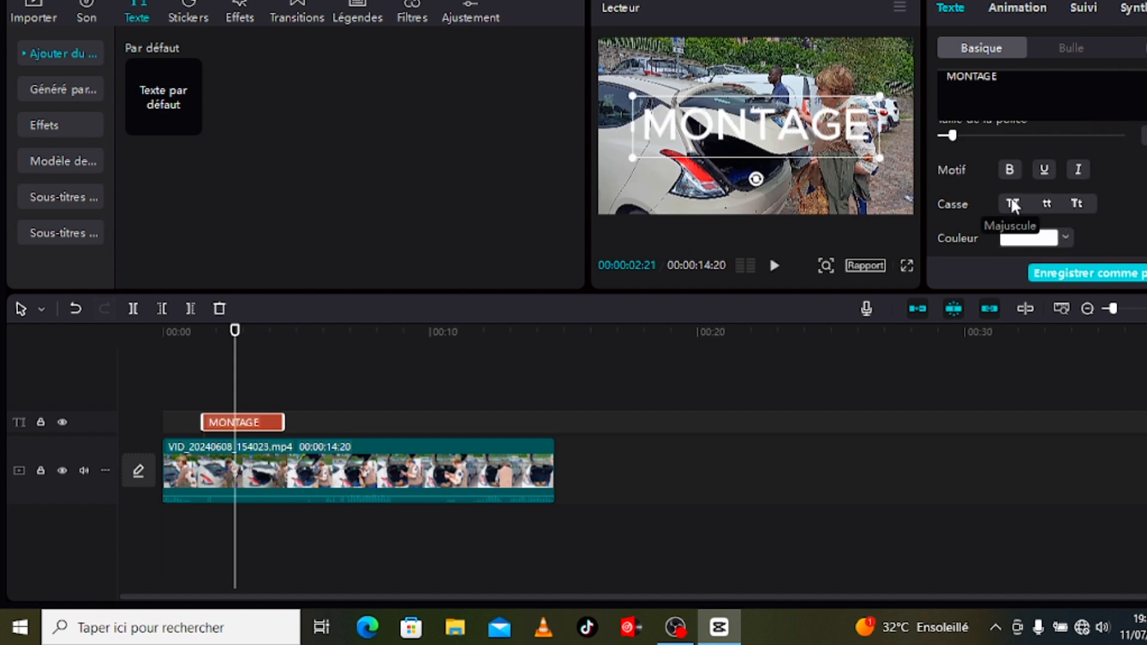
left_click(1045, 203)
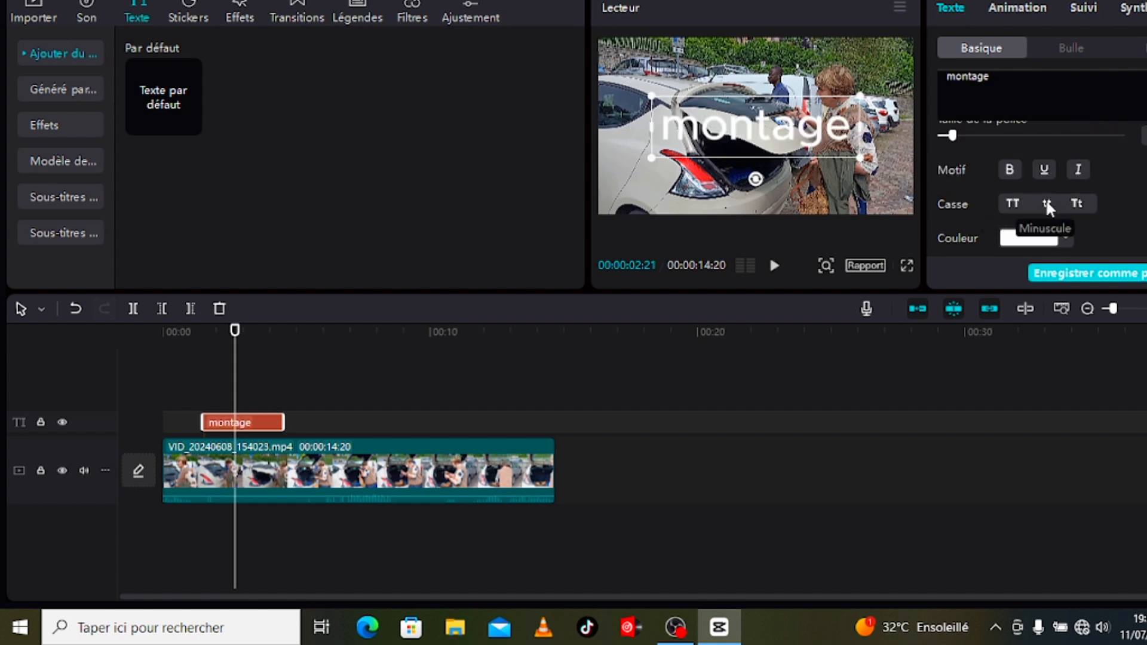
left_click(1077, 204)
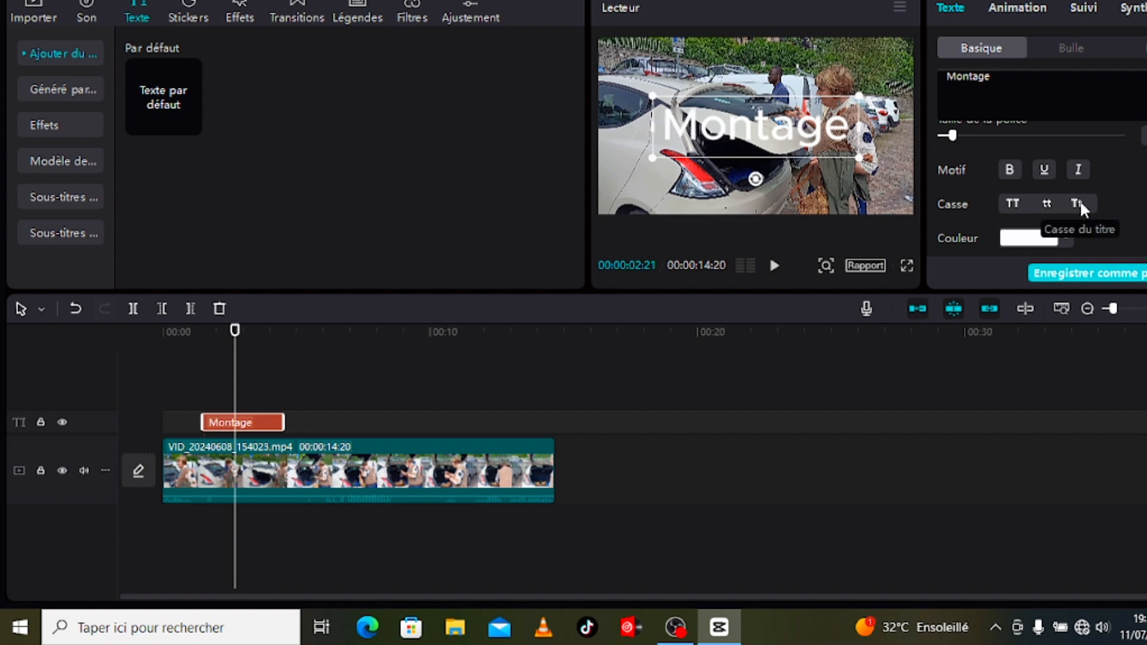
Set the Montage title's colour to the orange swatch from the preset colours
left_click(1067, 240)
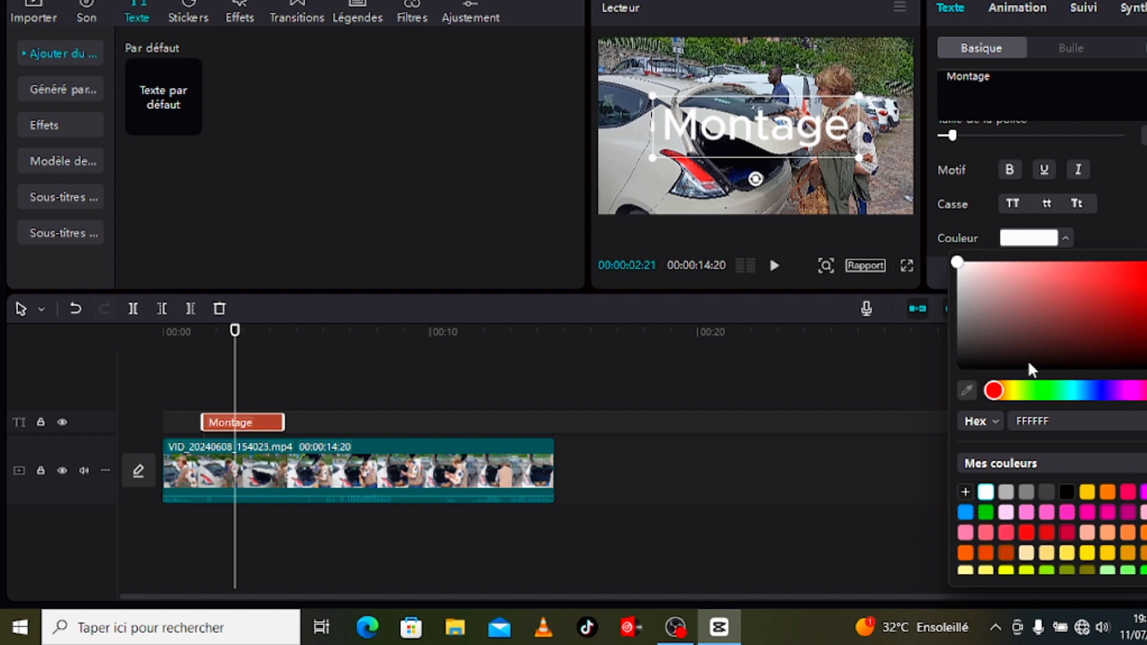
left_click(1141, 279)
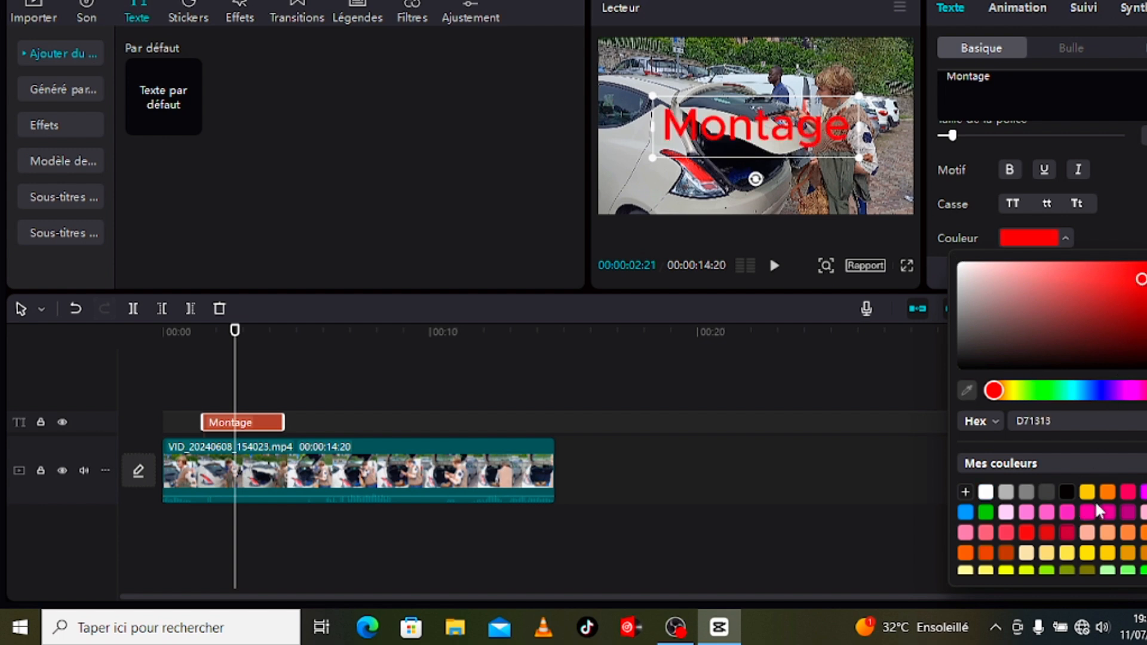
scroll(1091, 502, "down", 3)
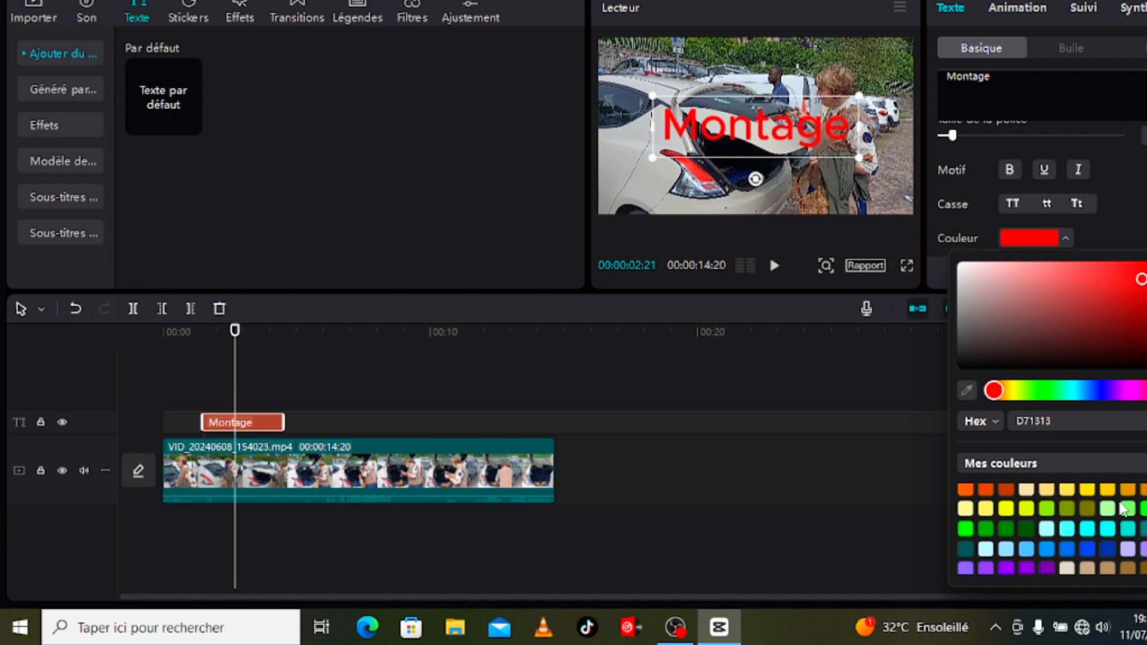
scroll(1122, 511, "up", 3)
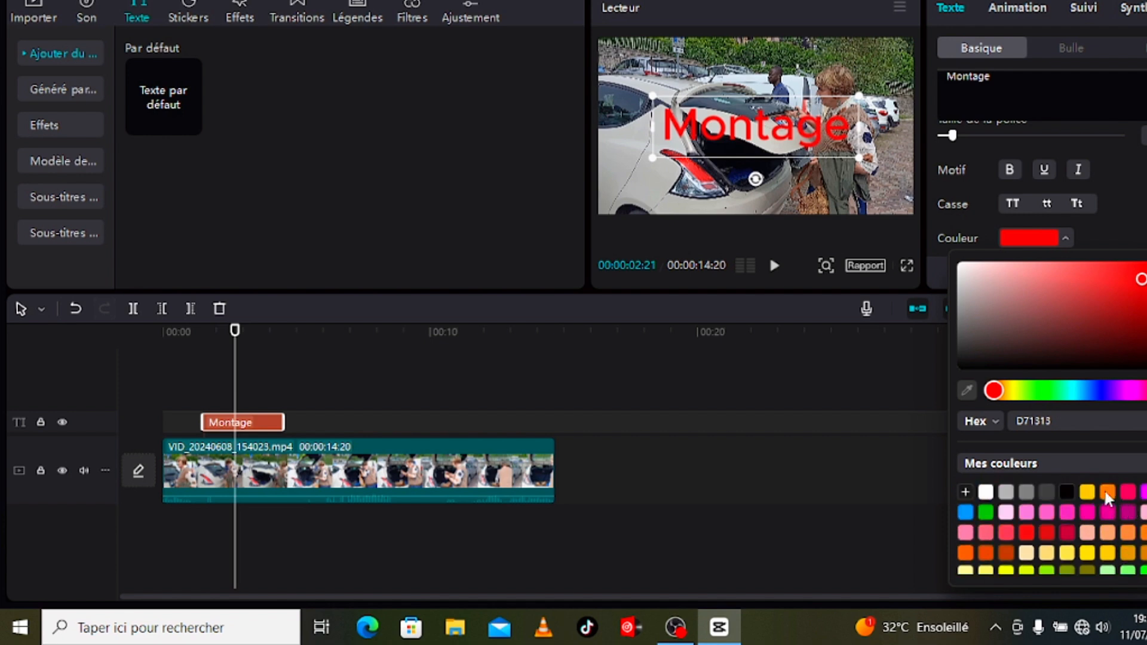
left_click(1106, 492)
left_click(1141, 216)
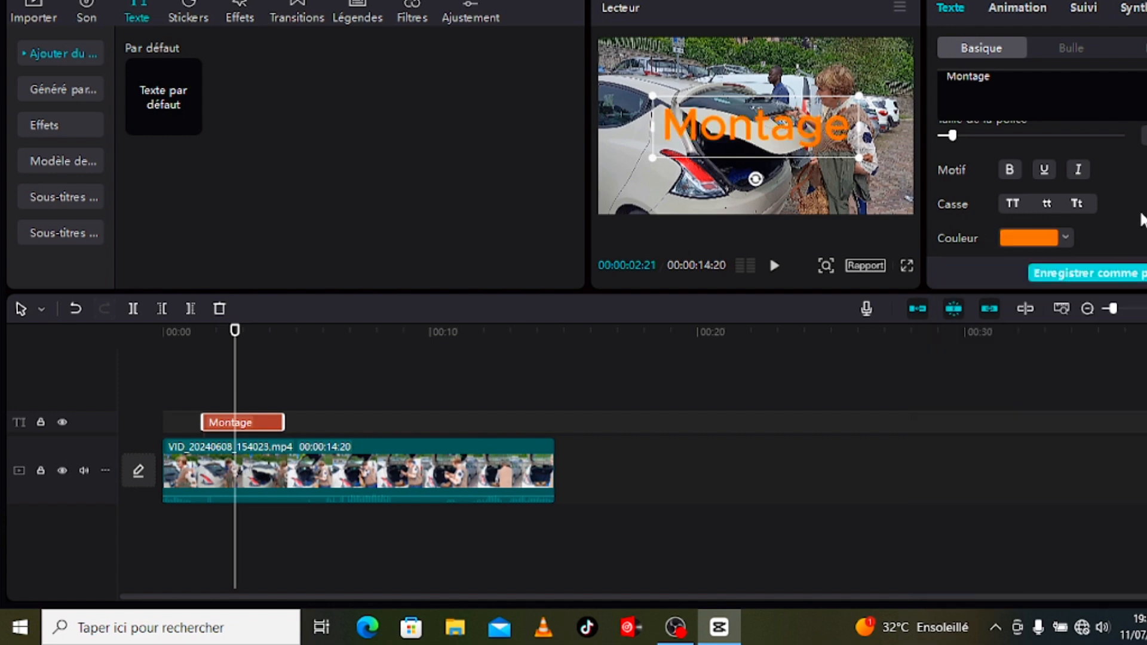
Look through the speech bubble styles offered for the Montage title without applying one
left_click(1074, 47)
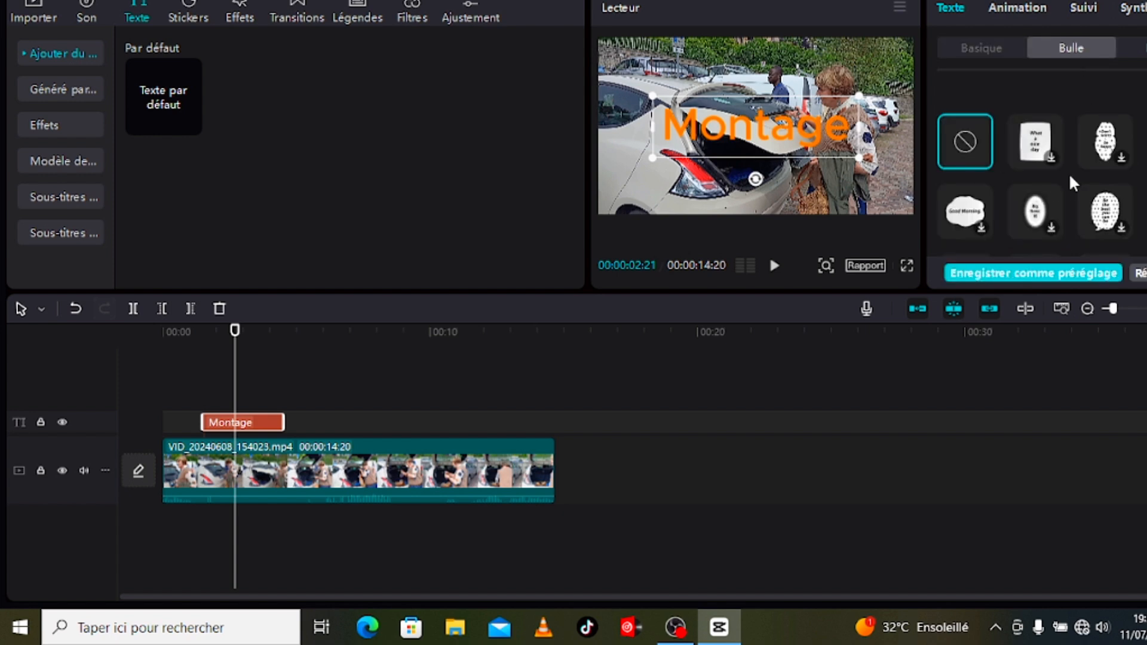
scroll(1135, 194, "down", 5)
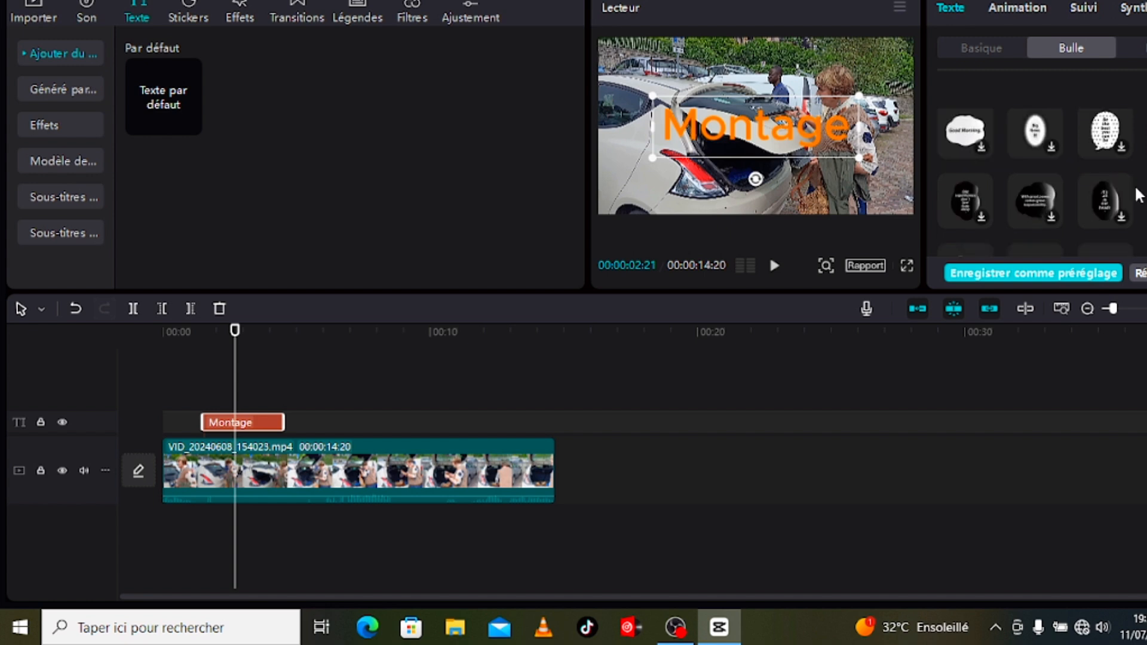
scroll(1135, 194, "down", 5)
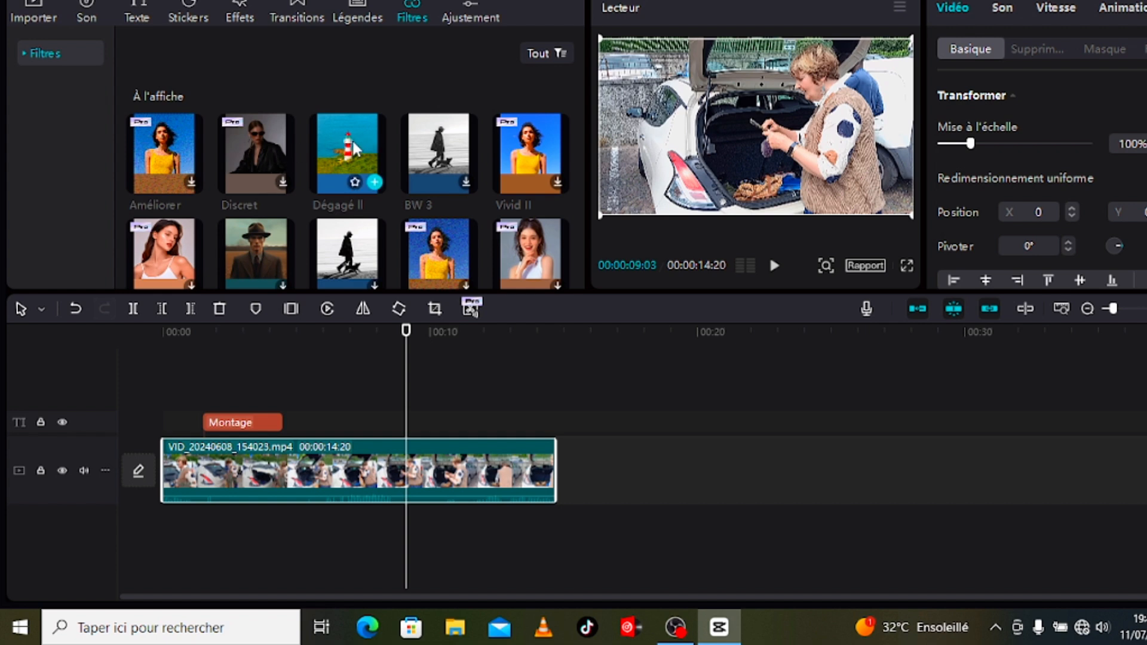
Apply the Dégagé II filter from the start of the timeline, extend it almost to the clip's end and move the playhead to 00:00:10:13
left_click_drag(352, 143, 161, 399)
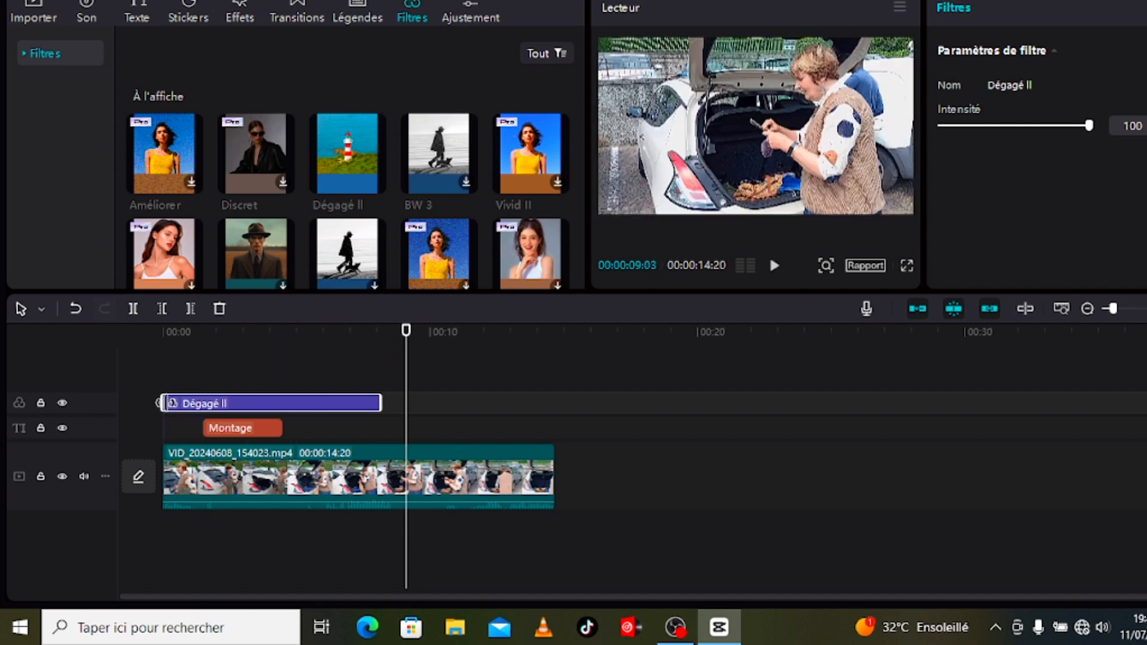
left_click_drag(385, 395, 545, 407)
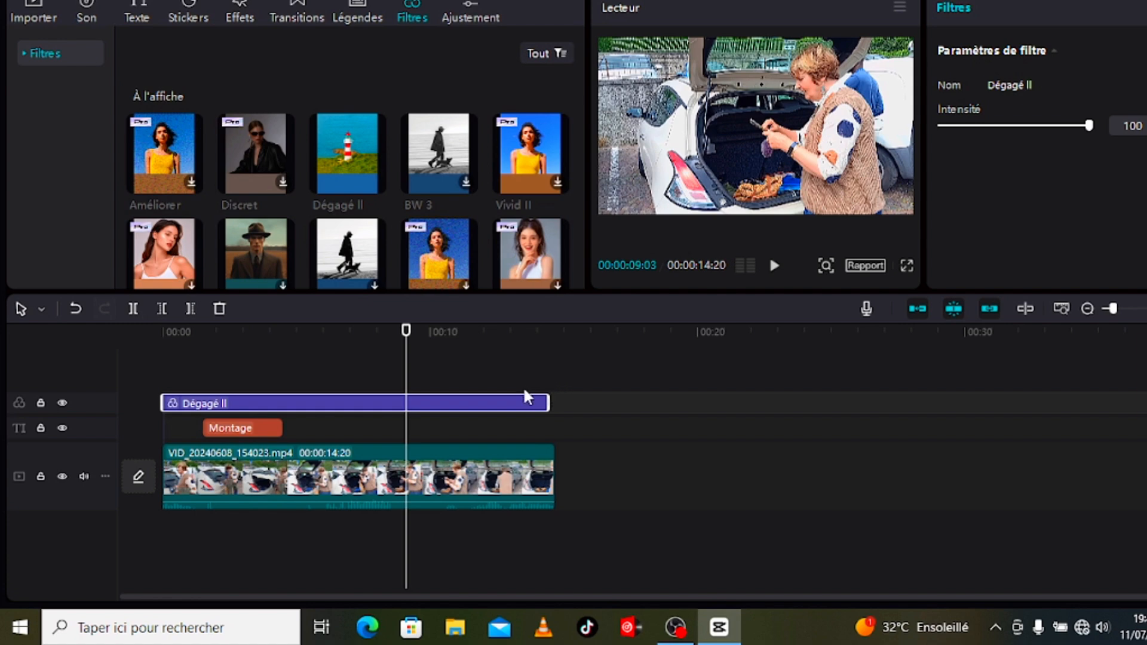
left_click_drag(399, 325, 443, 373)
left_click(442, 369)
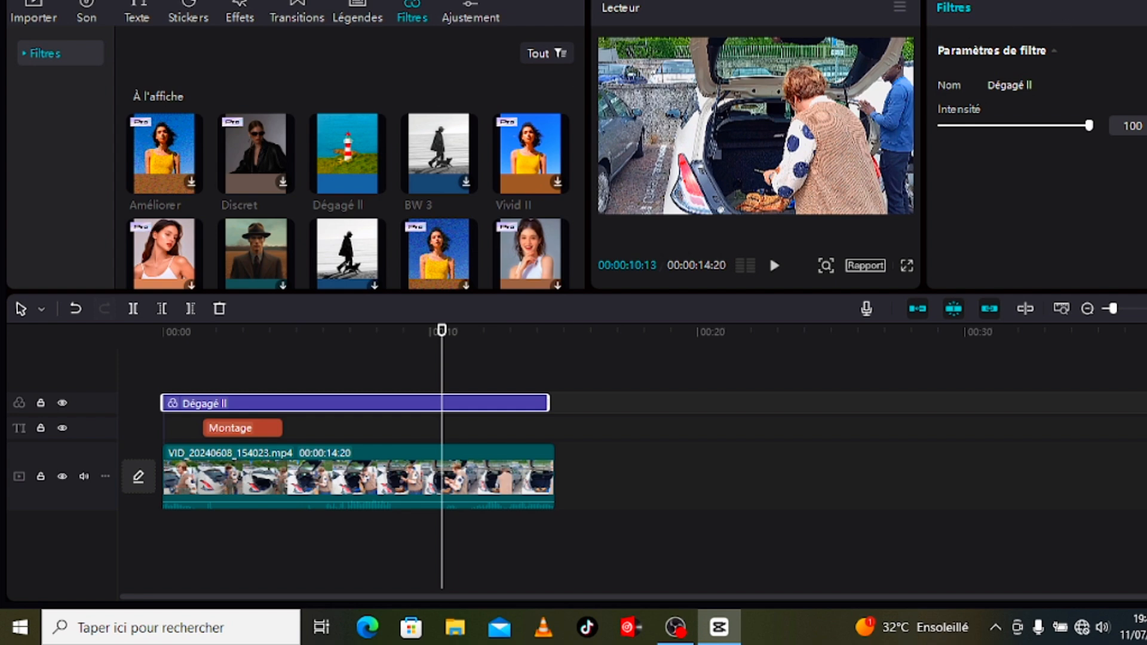
Open the export settings and choose the desktop folder Projet kaliké > exportation as the destination
key("ctrl+e")
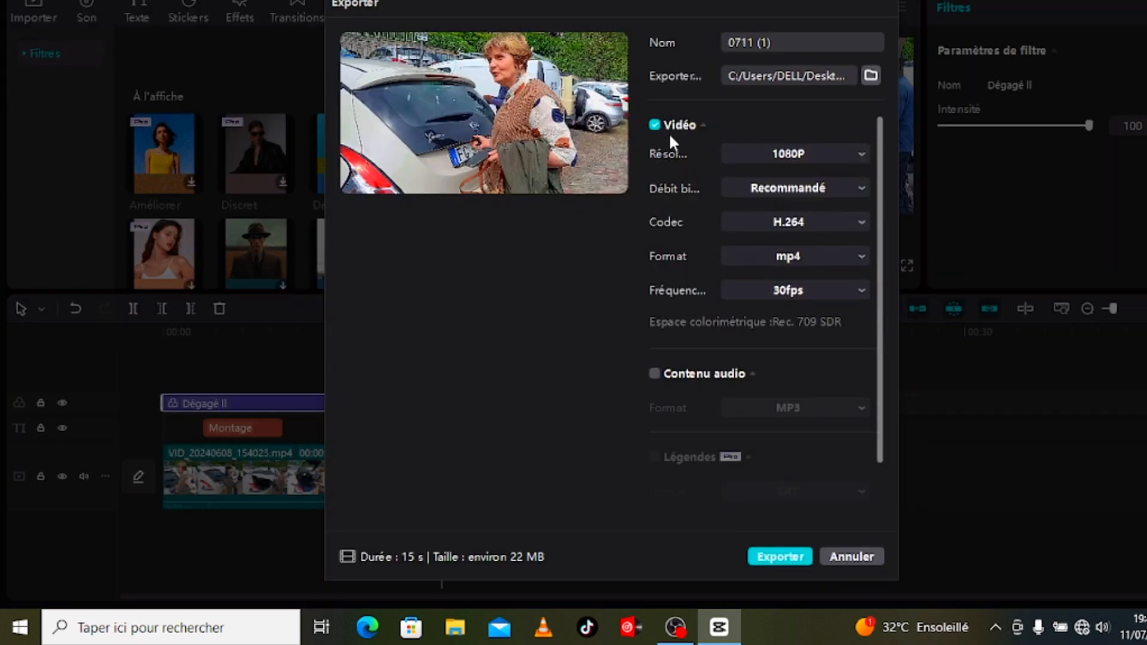
left_click(870, 75)
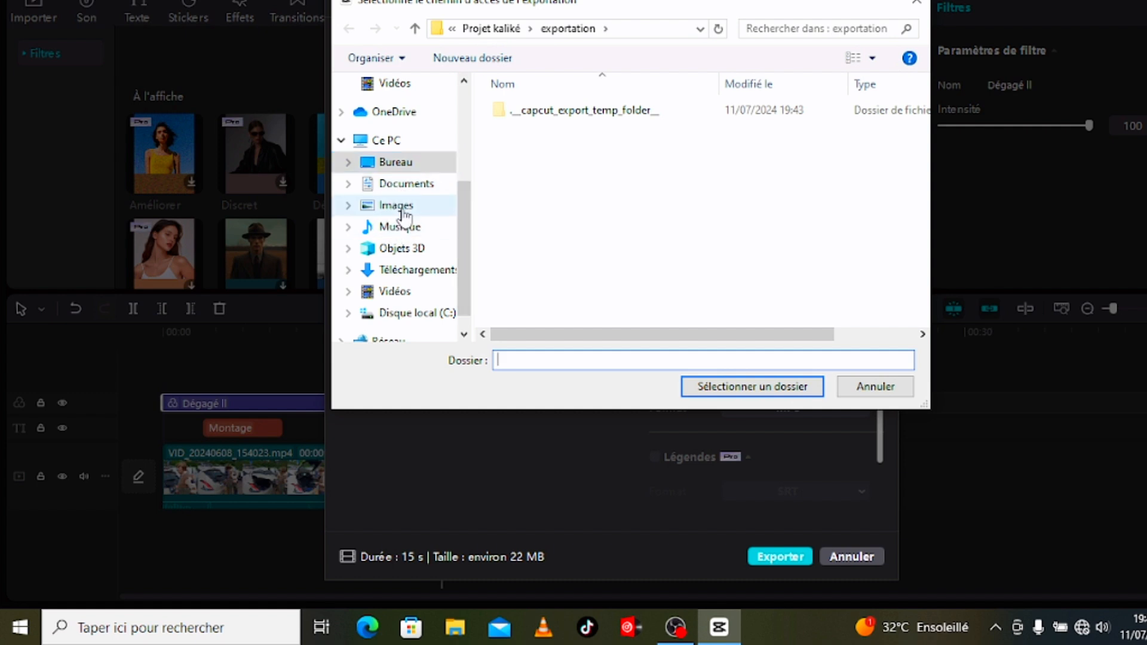
left_click(403, 166)
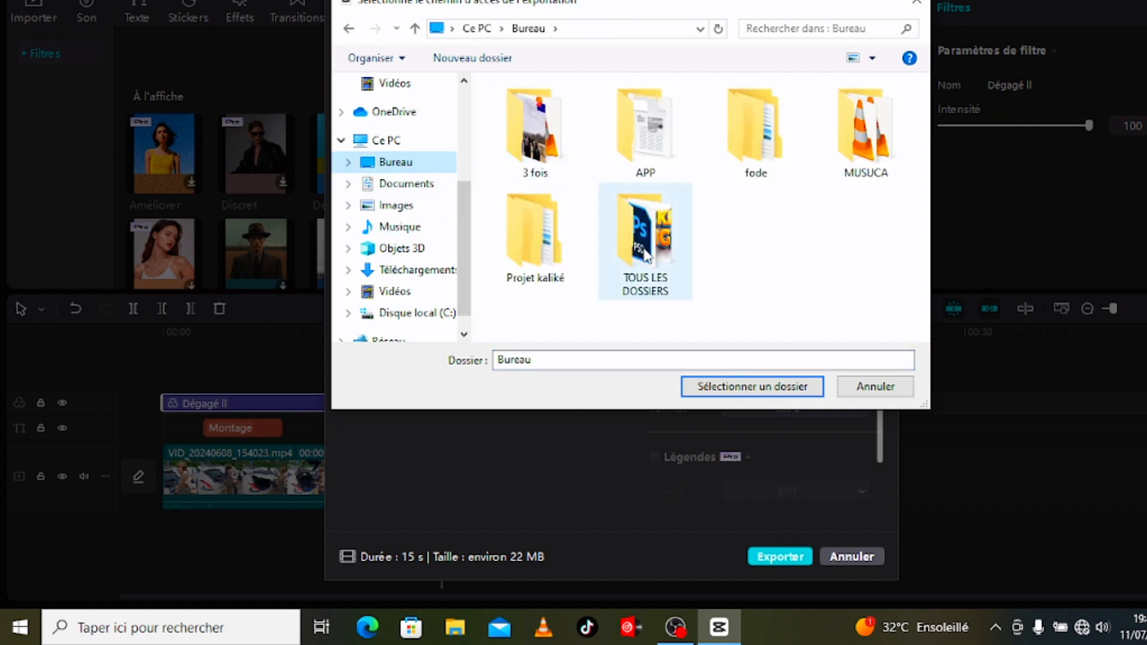
double_click(526, 248)
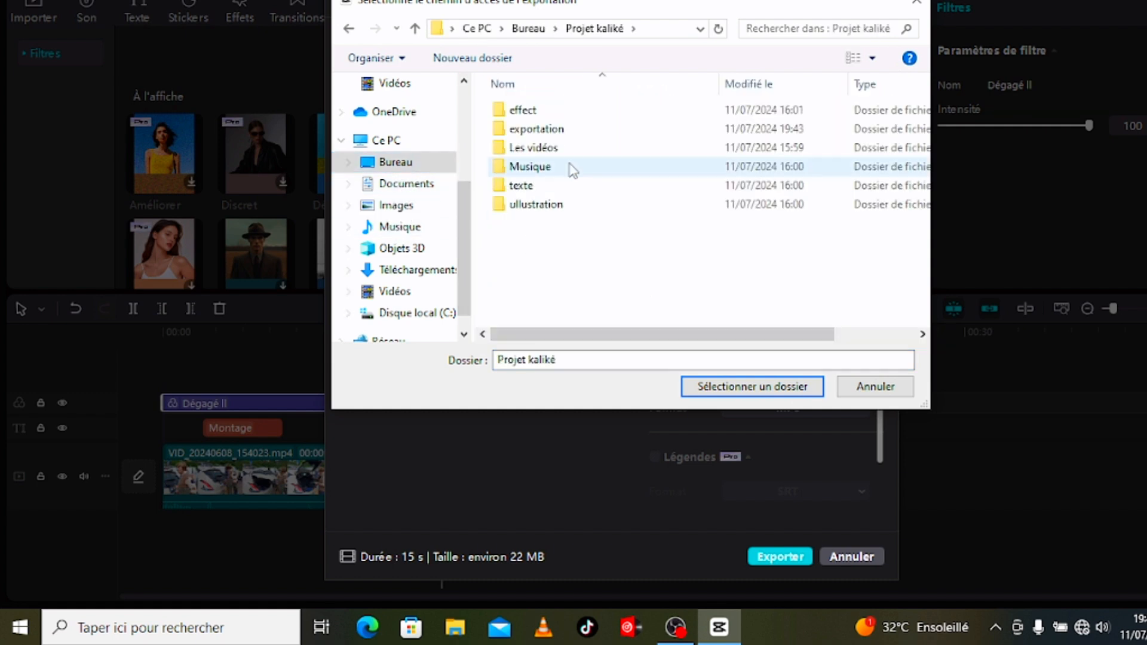
double_click(556, 130)
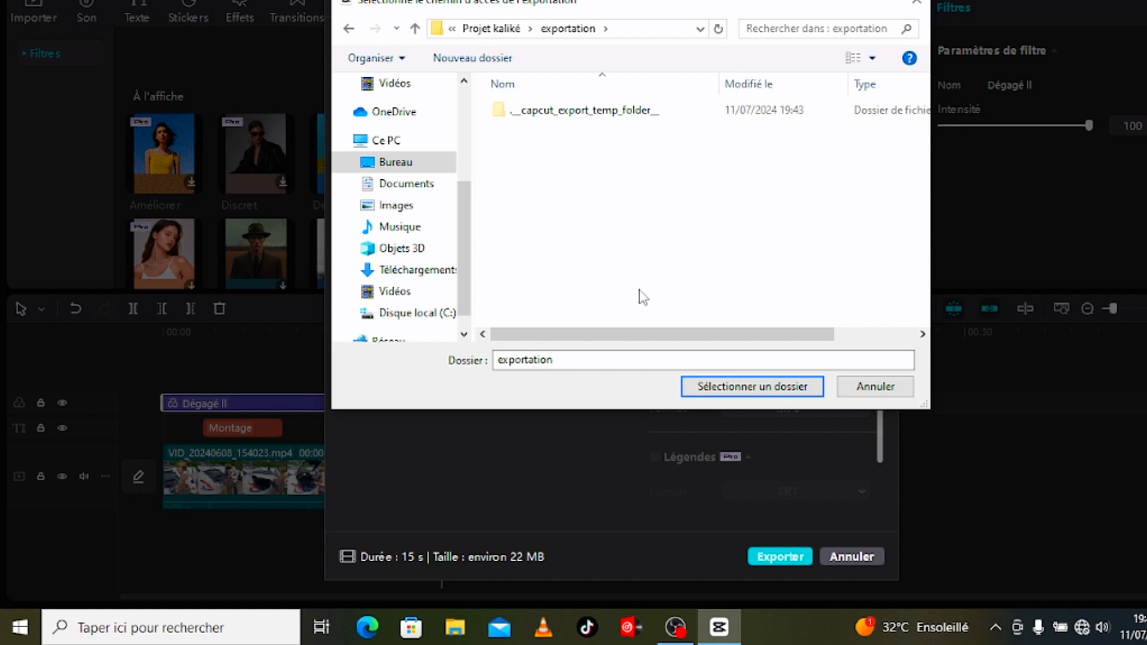
left_click(733, 388)
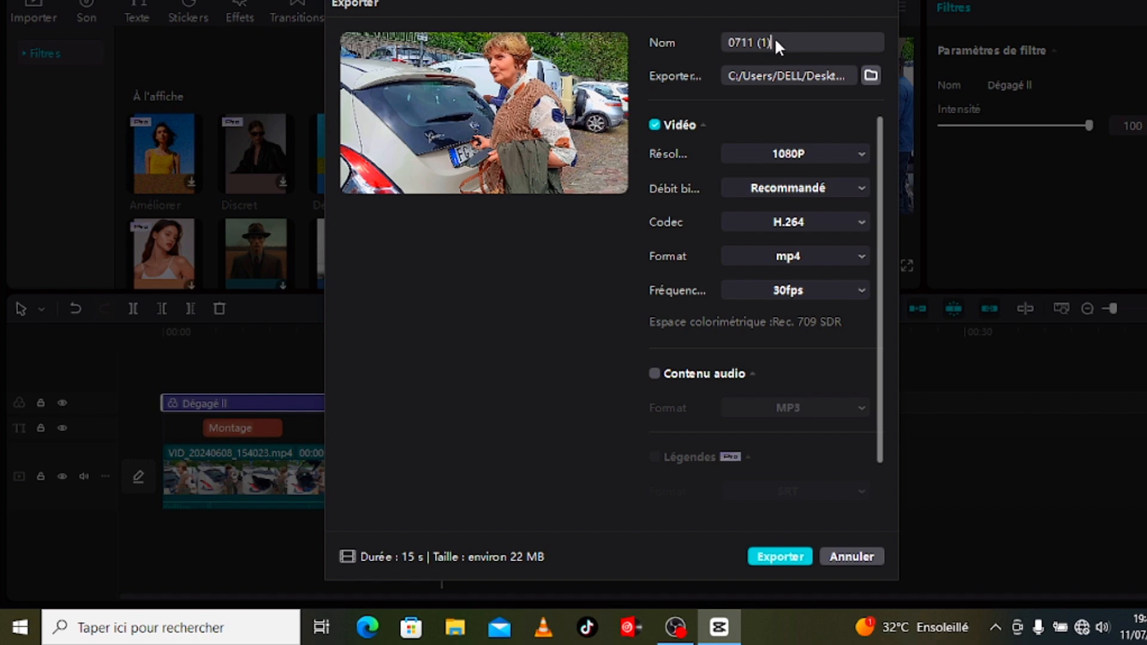
Name the exported file "ka" and include a separate audio export in MP3 format
key("ctrl+a")
type("ka")
left_click(655, 374)
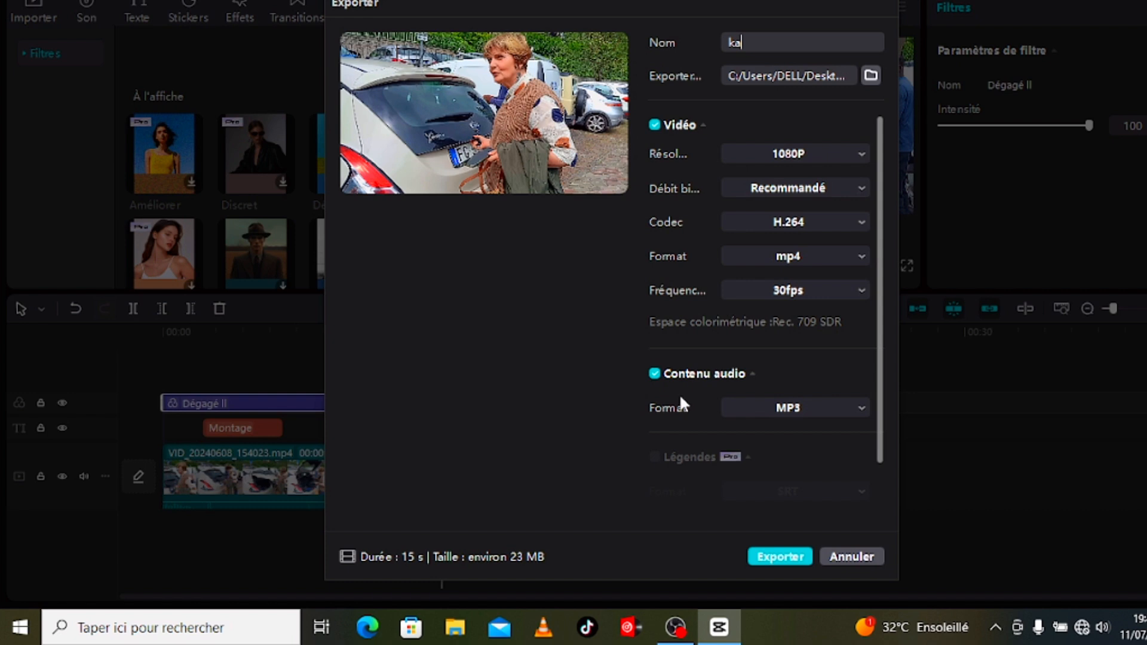
Exclude the separate audio file, leave only the video output enabled and export the video
left_click(655, 374)
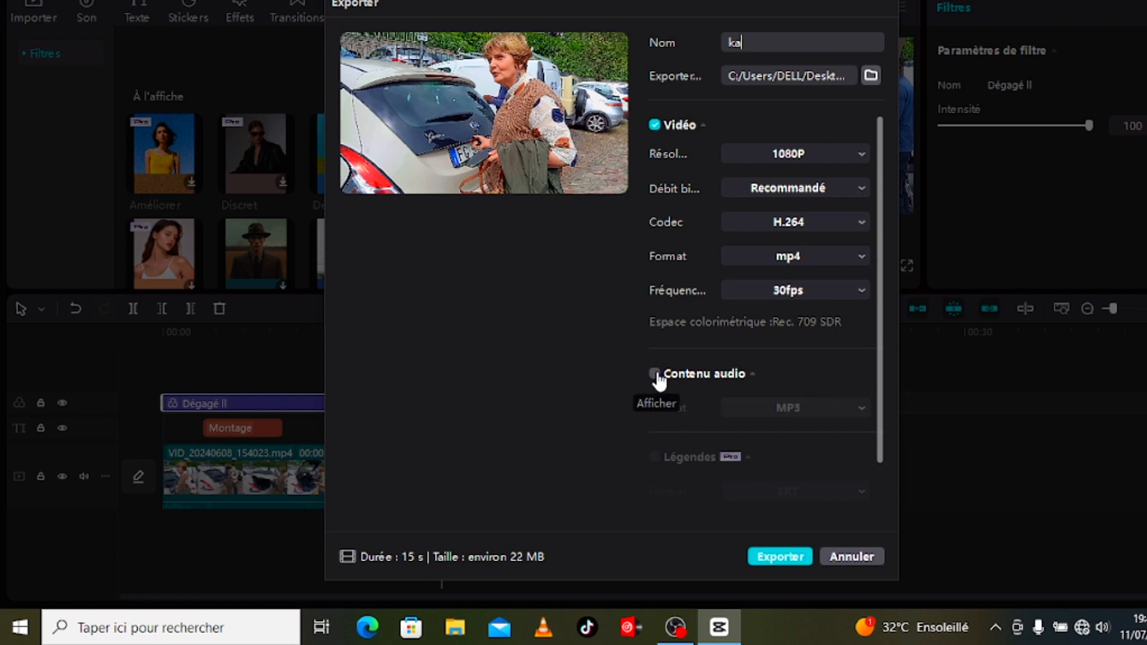
left_click(655, 125)
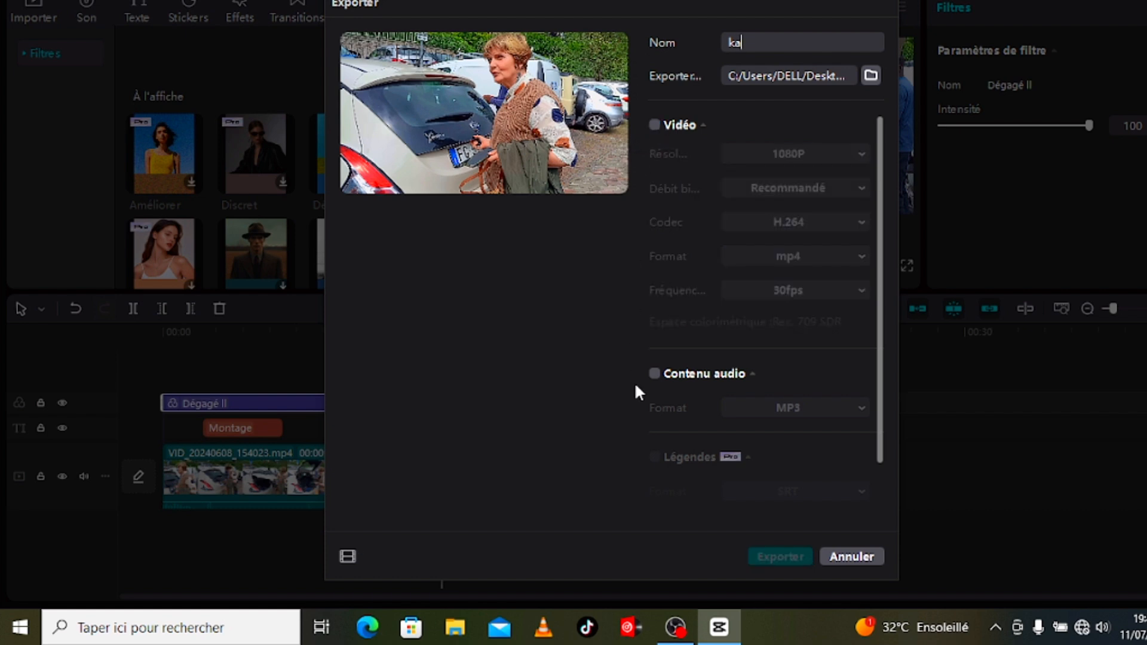
left_click(657, 376)
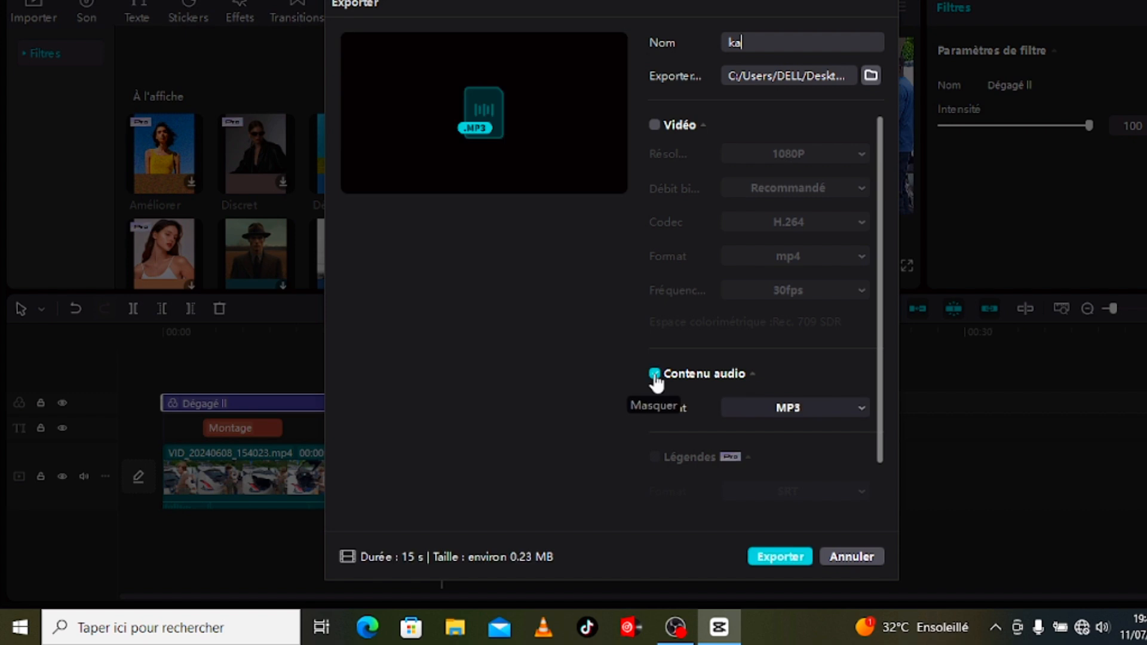
left_click(657, 375)
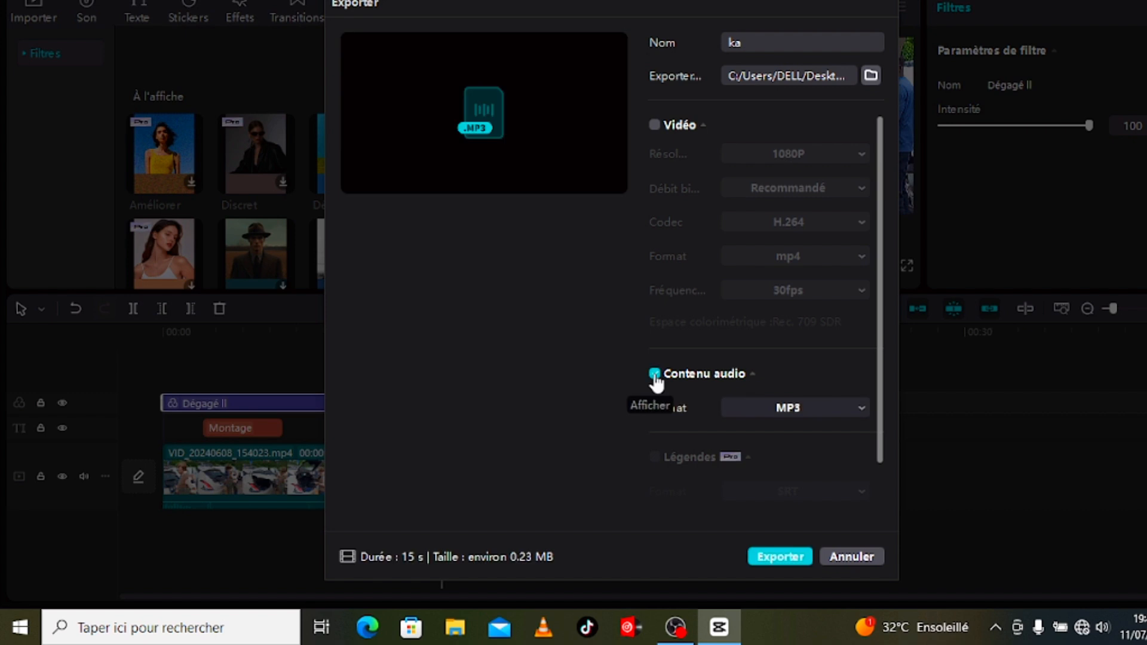
left_click(655, 127)
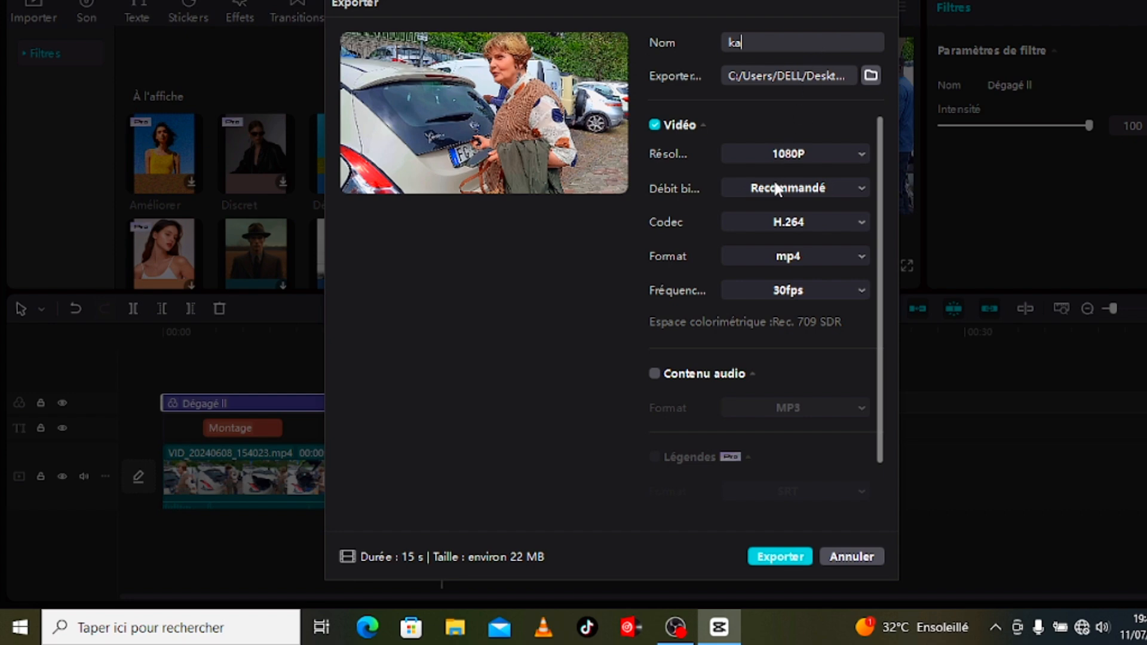
left_click(800, 560)
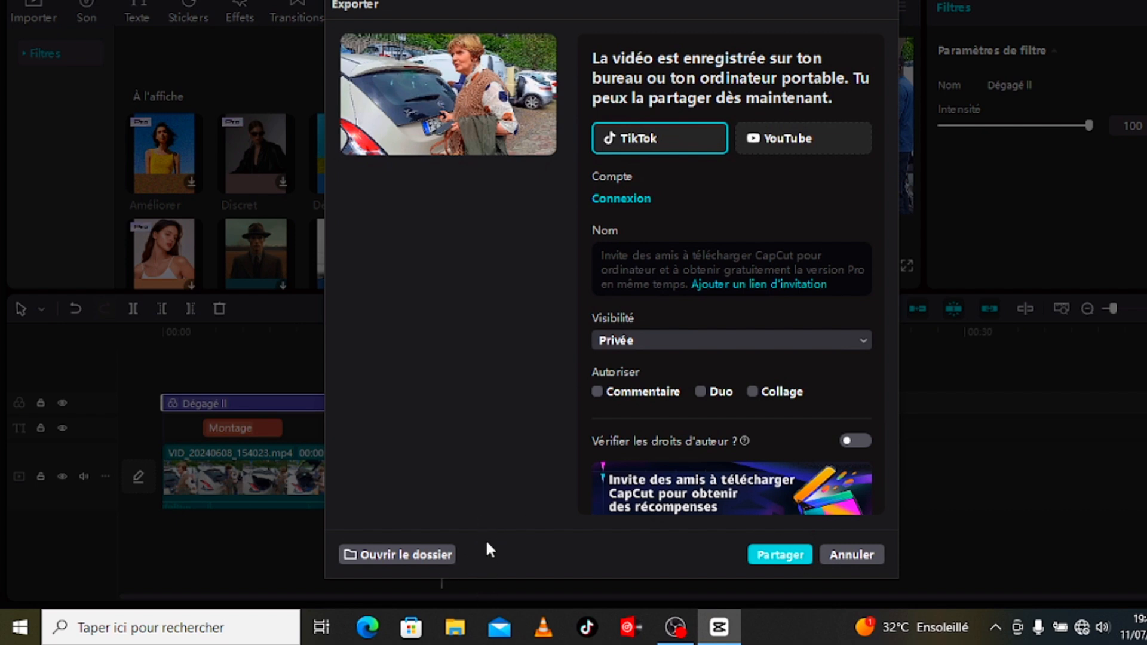
Check the exported ka video in its destination folder, close the folder and dismiss the sharing options without publishing
scroll(612, 350, "down", 1)
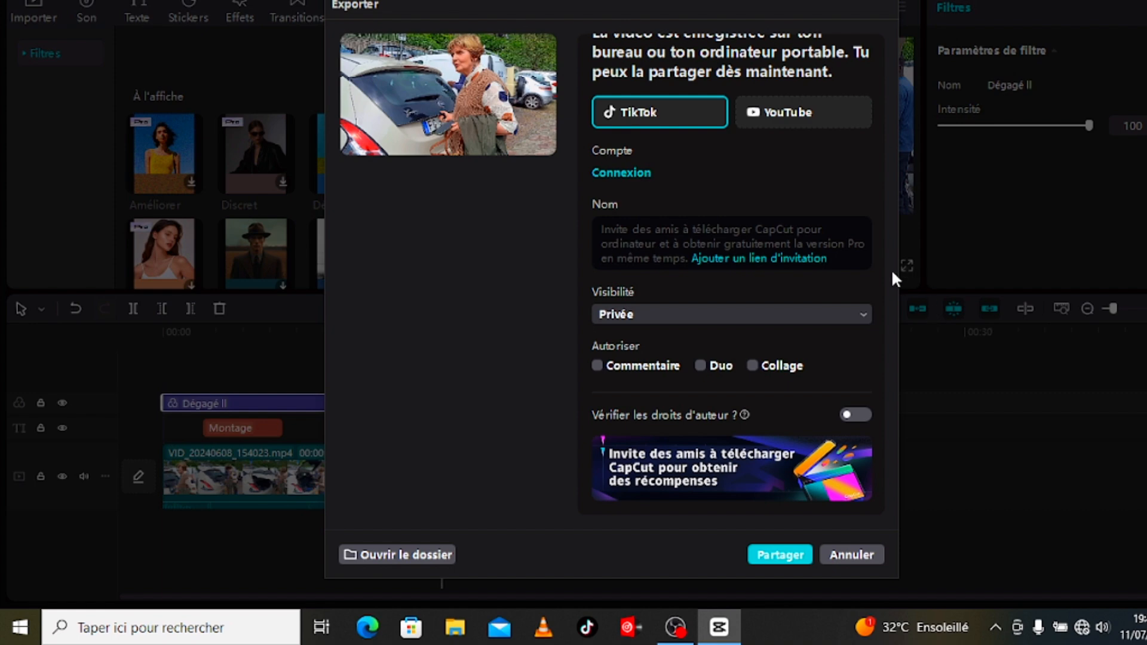
left_click(397, 553)
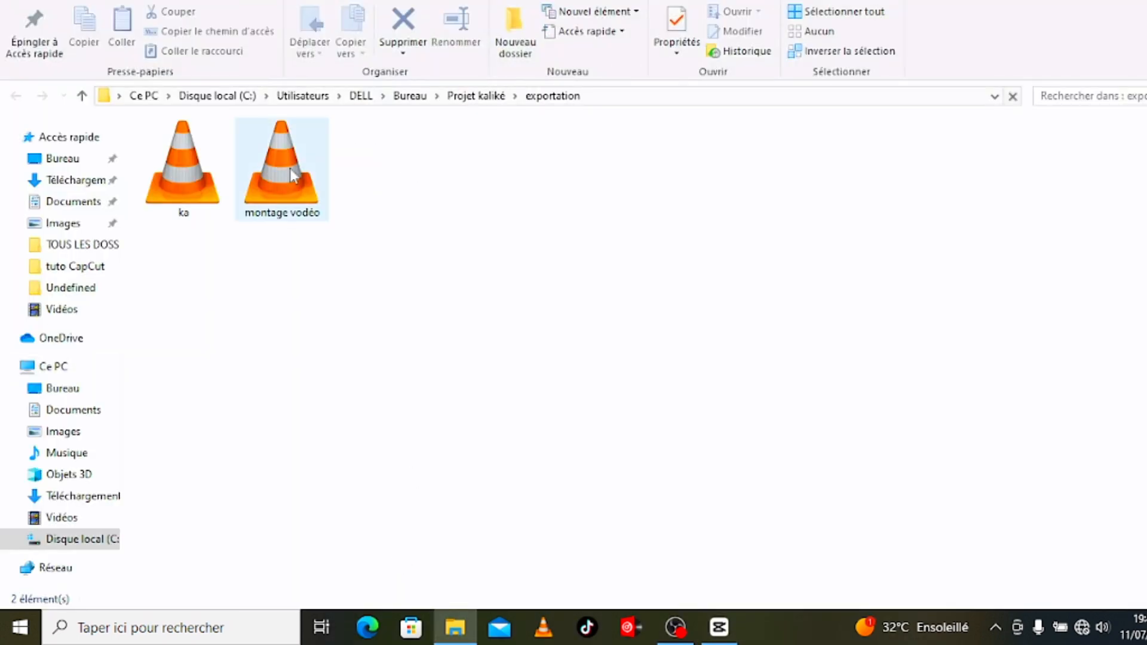
left_click(200, 185)
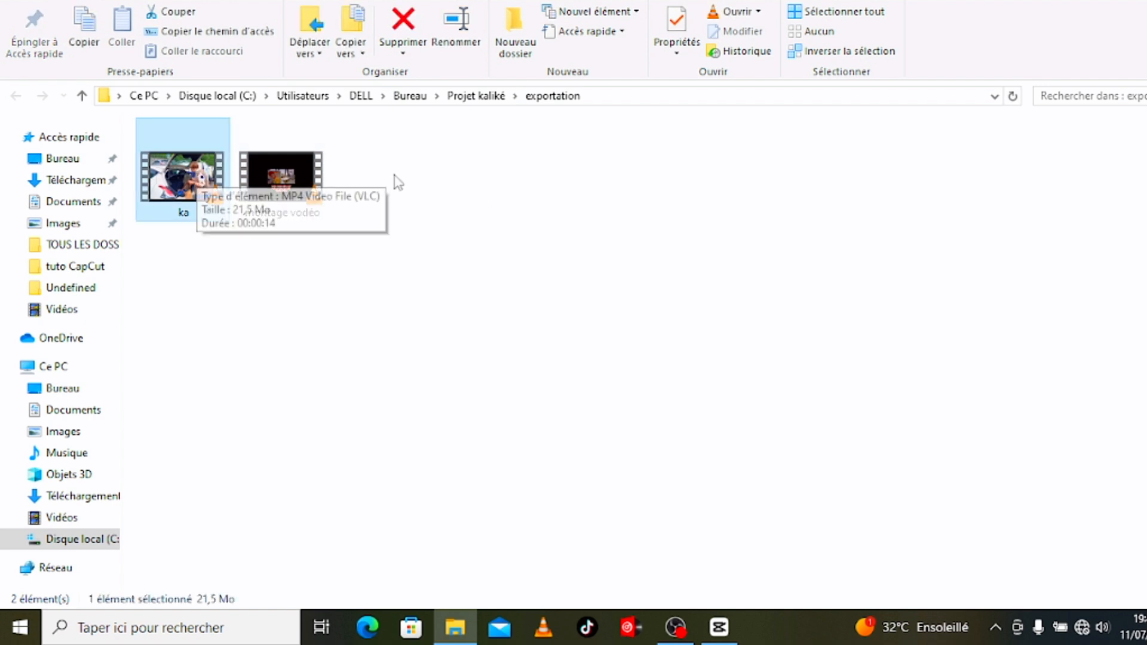
key("alt+F4")
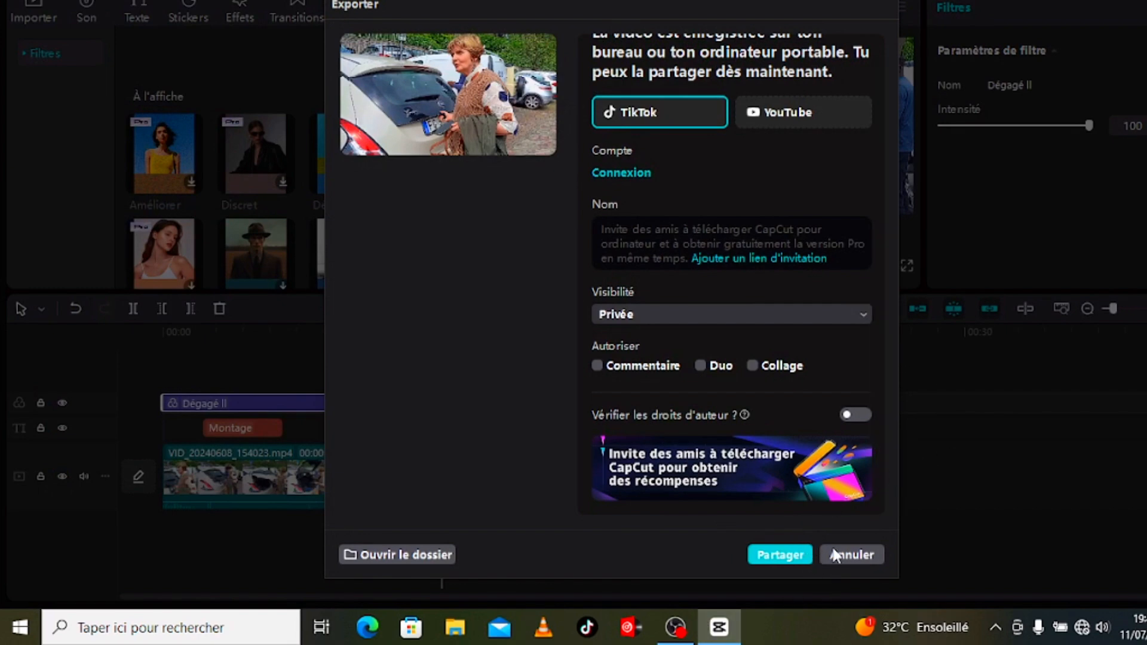
left_click(848, 555)
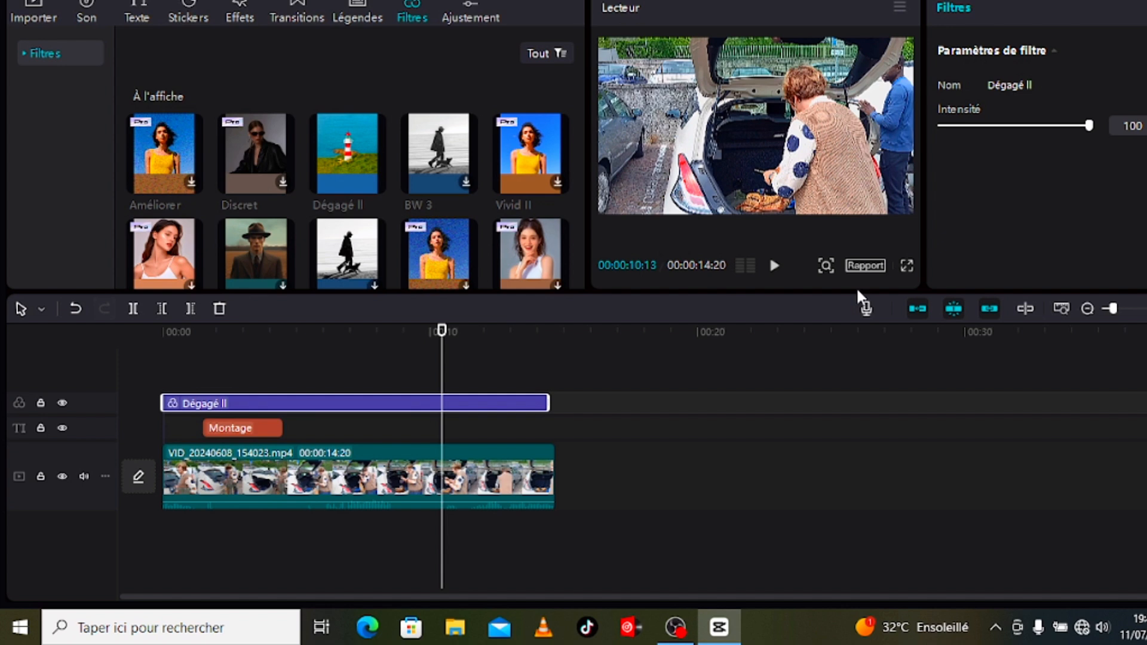